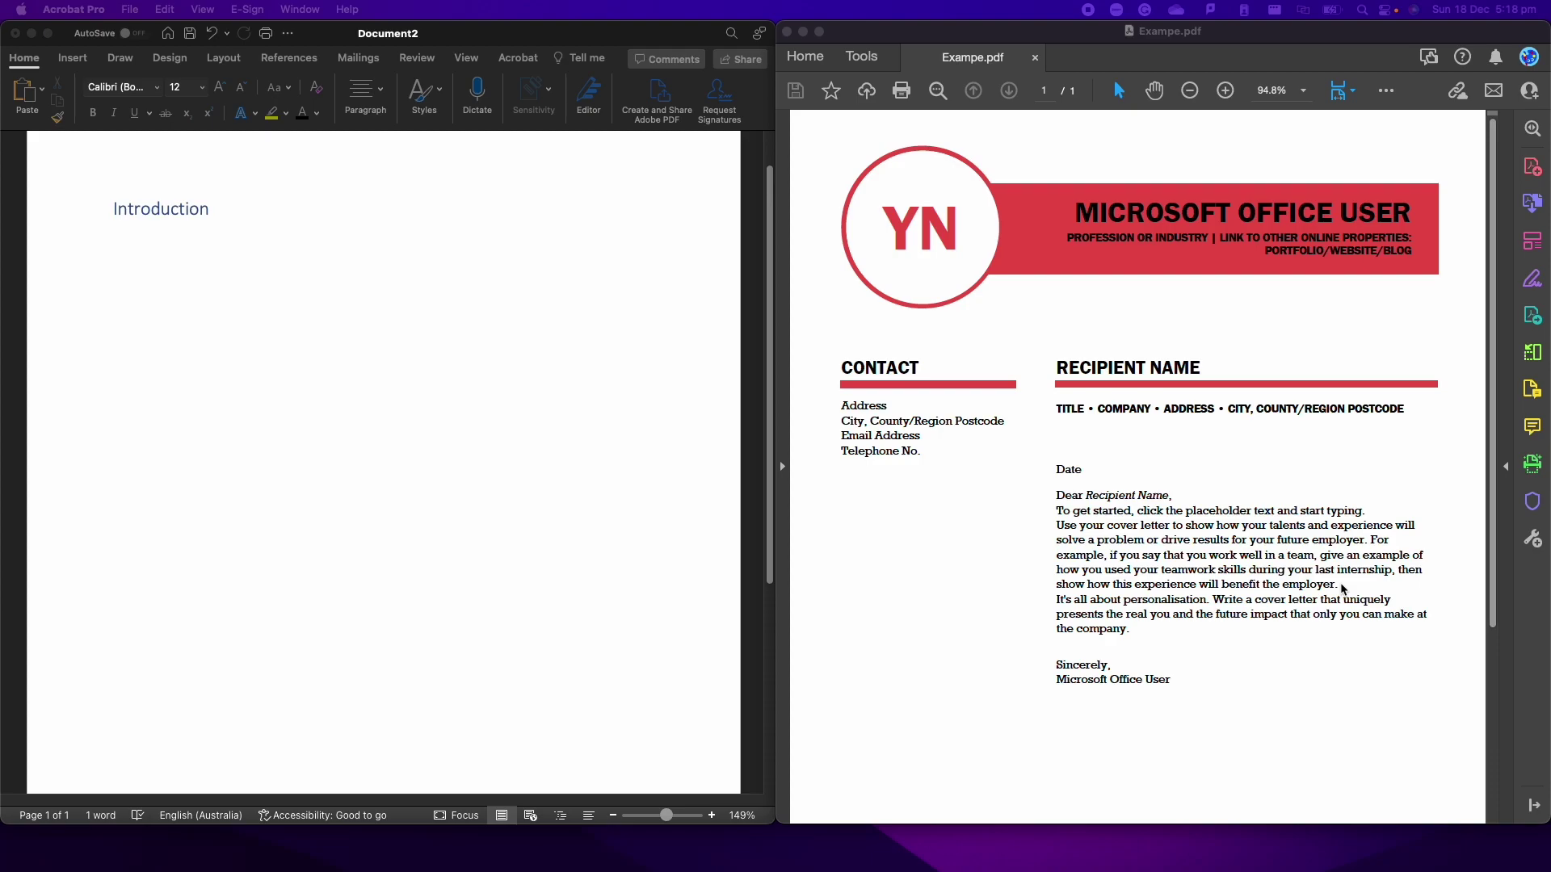
Copy the cover-letter body from Exampe.pdf and paste it beneath Introduction in Document2
click(1288, 615)
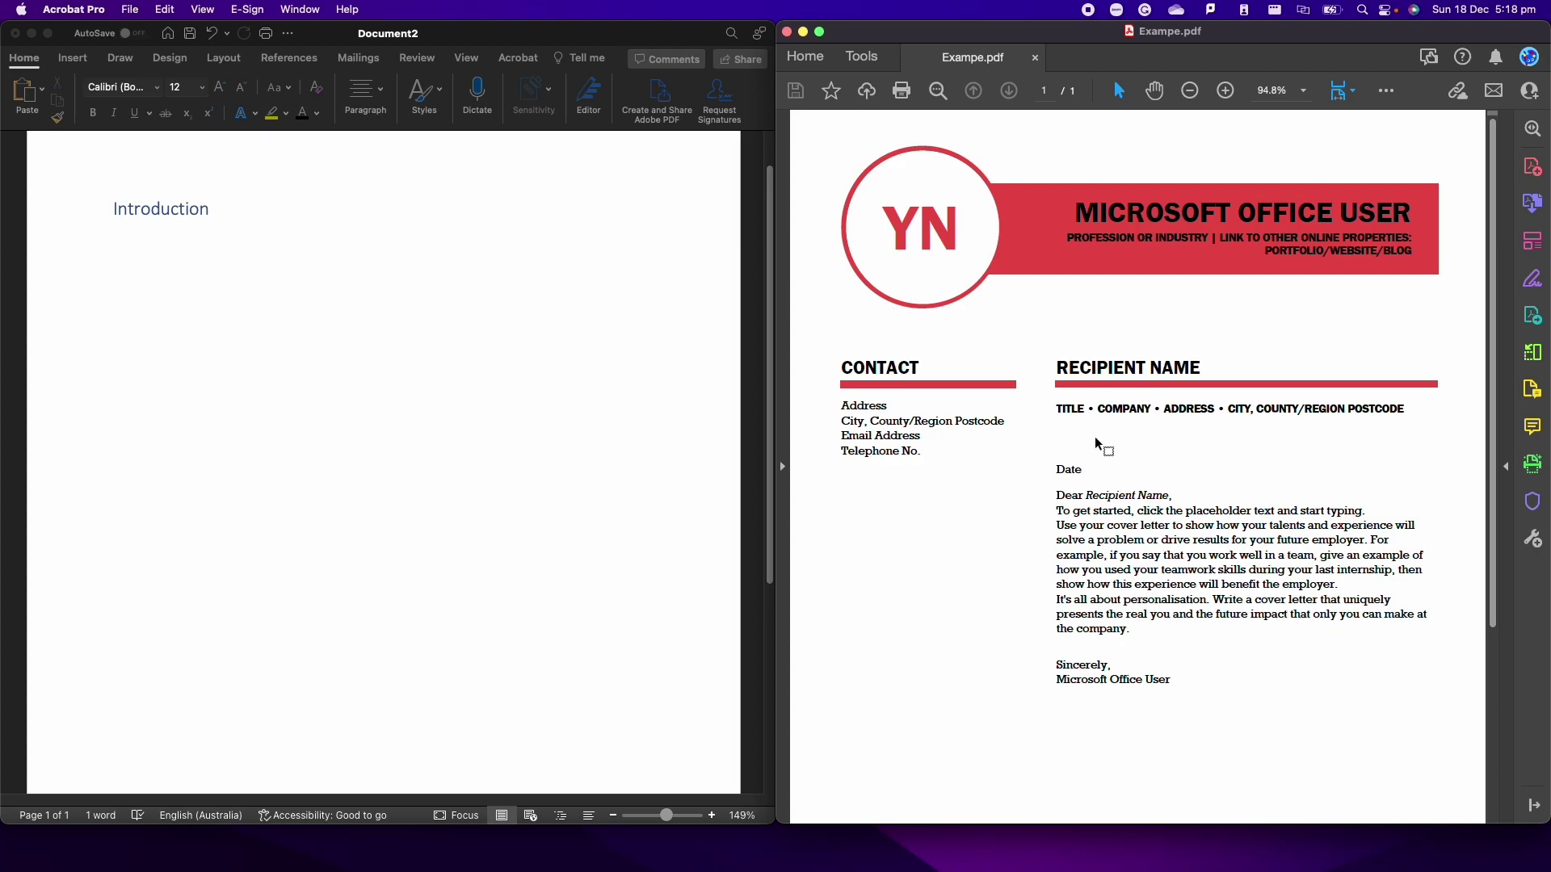
drag(1133, 630, 1051, 500)
key(super+c)
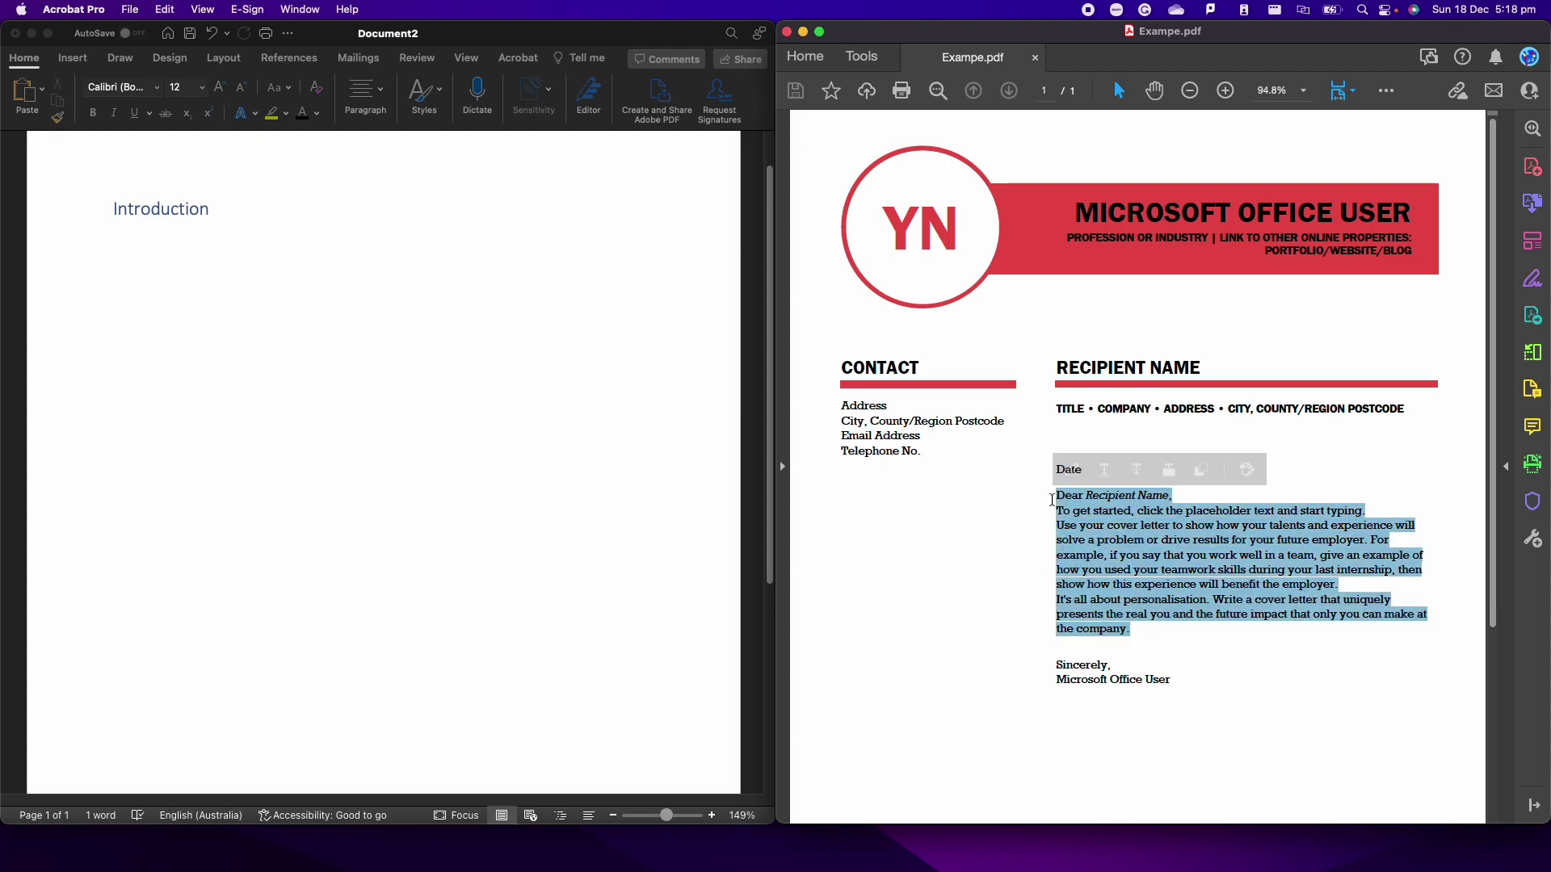
click(575, 423)
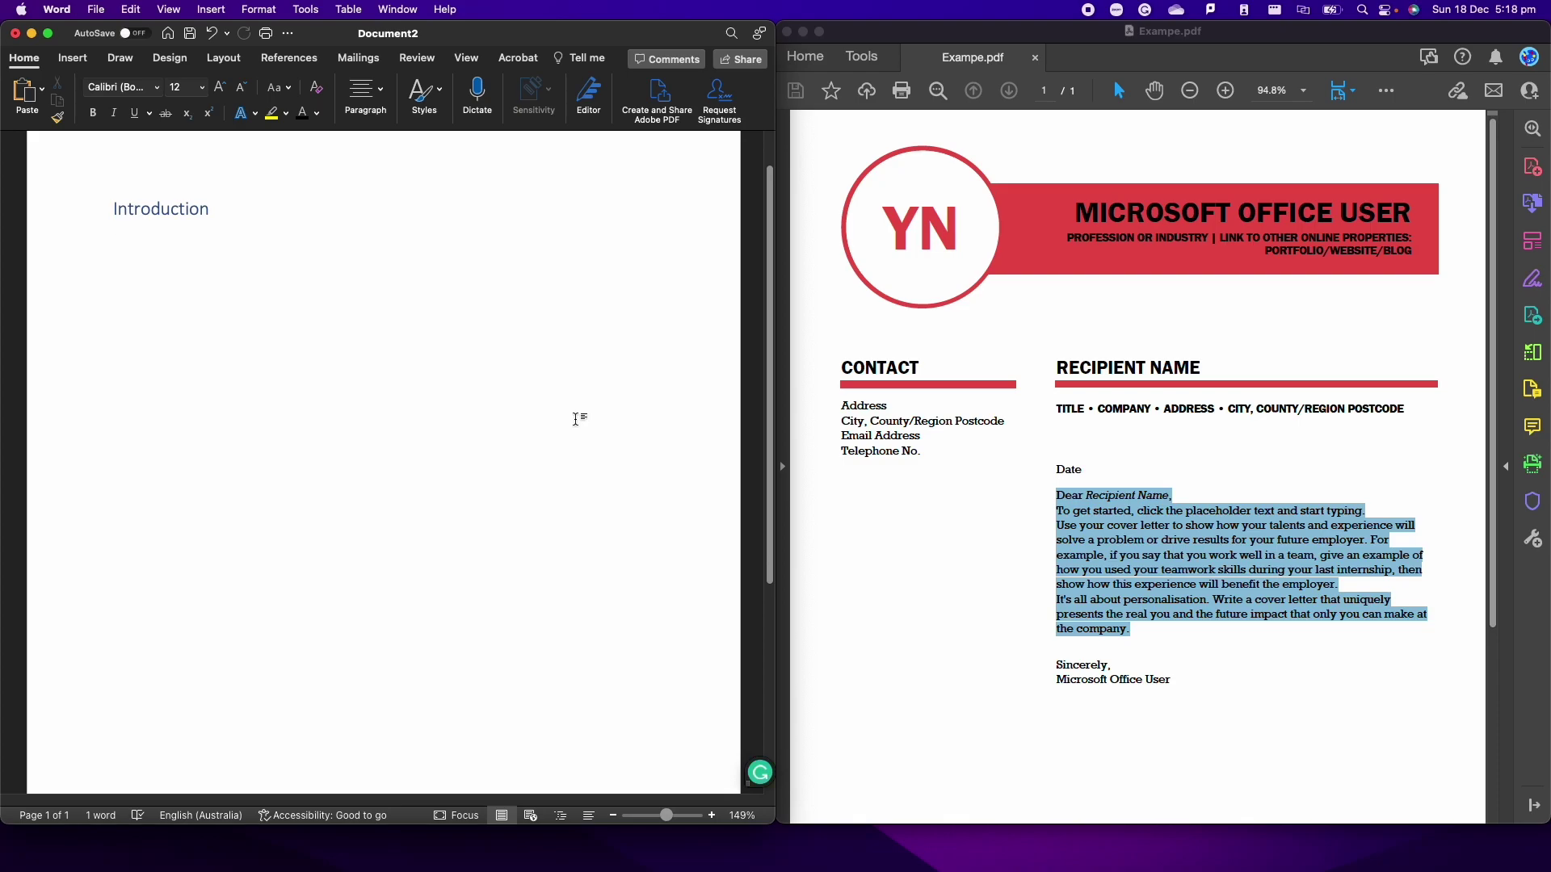
key(super+v)
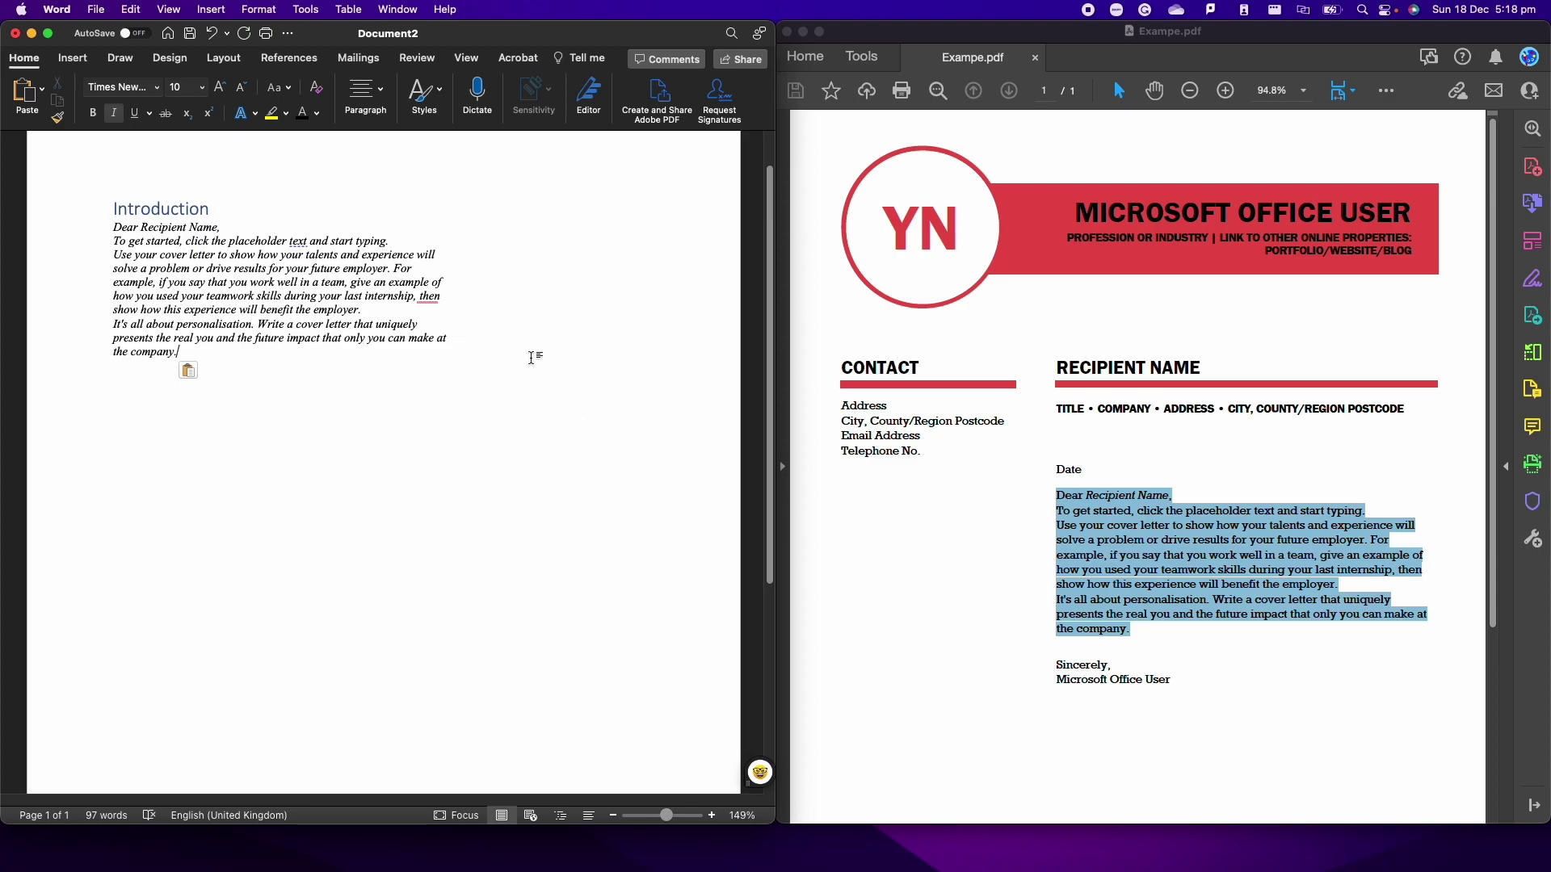
click(459, 242)
Apply Keep Text Only to the pasted letter so it becomes plain Calibri 12 text
click(192, 369)
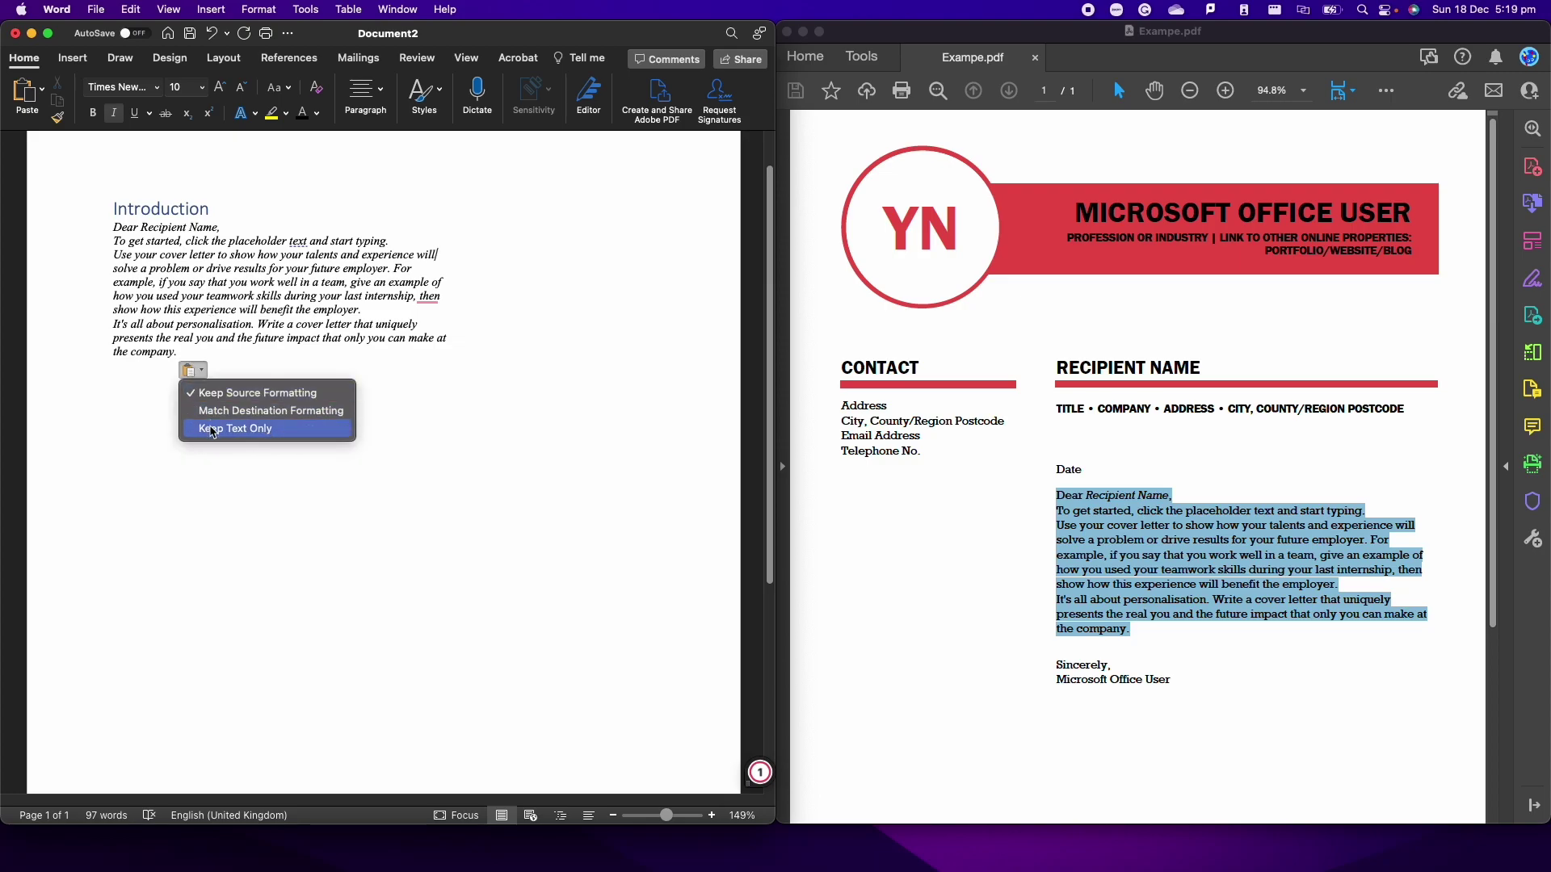
click(211, 430)
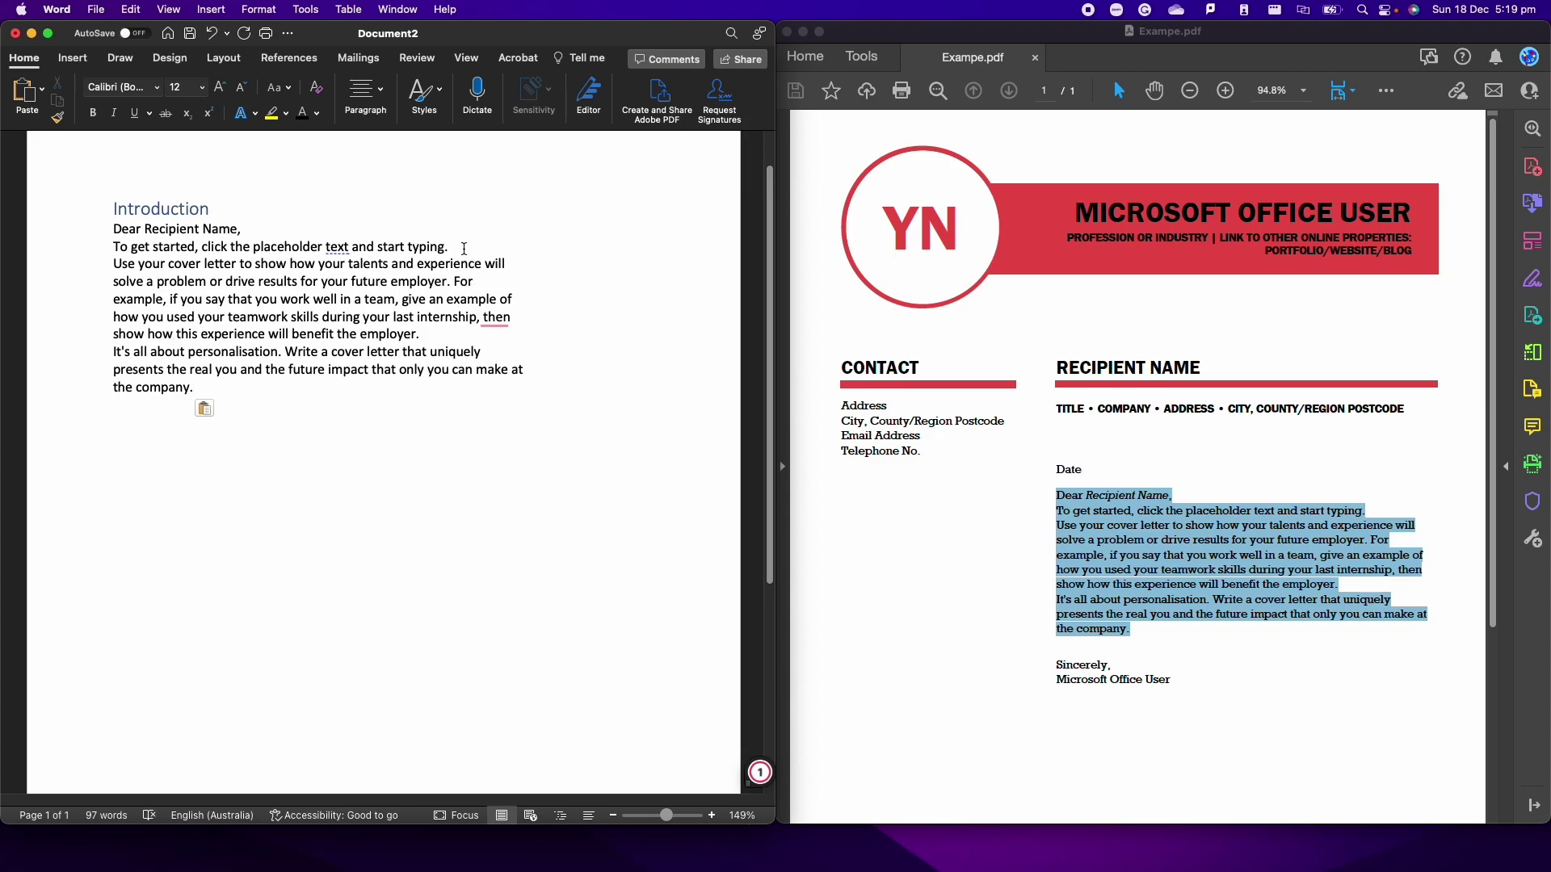
click(529, 266)
Delete the pasted letter body and re-paste it unformatted with Command+Shift+V
drag(200, 388, 113, 229)
key(super+c)
key(BackSpace)
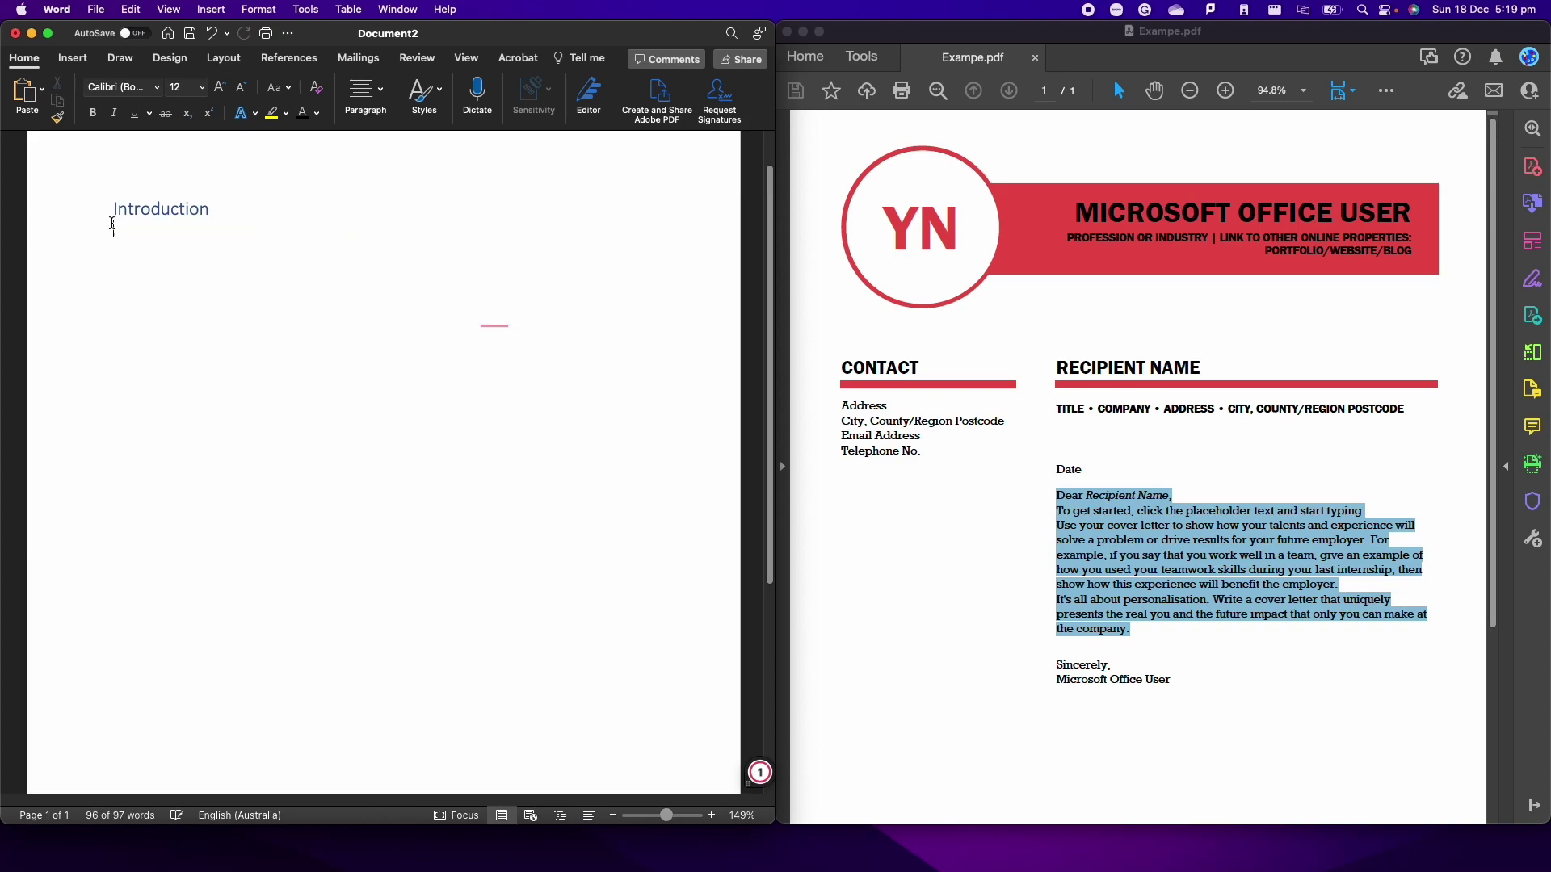
key(super+v)
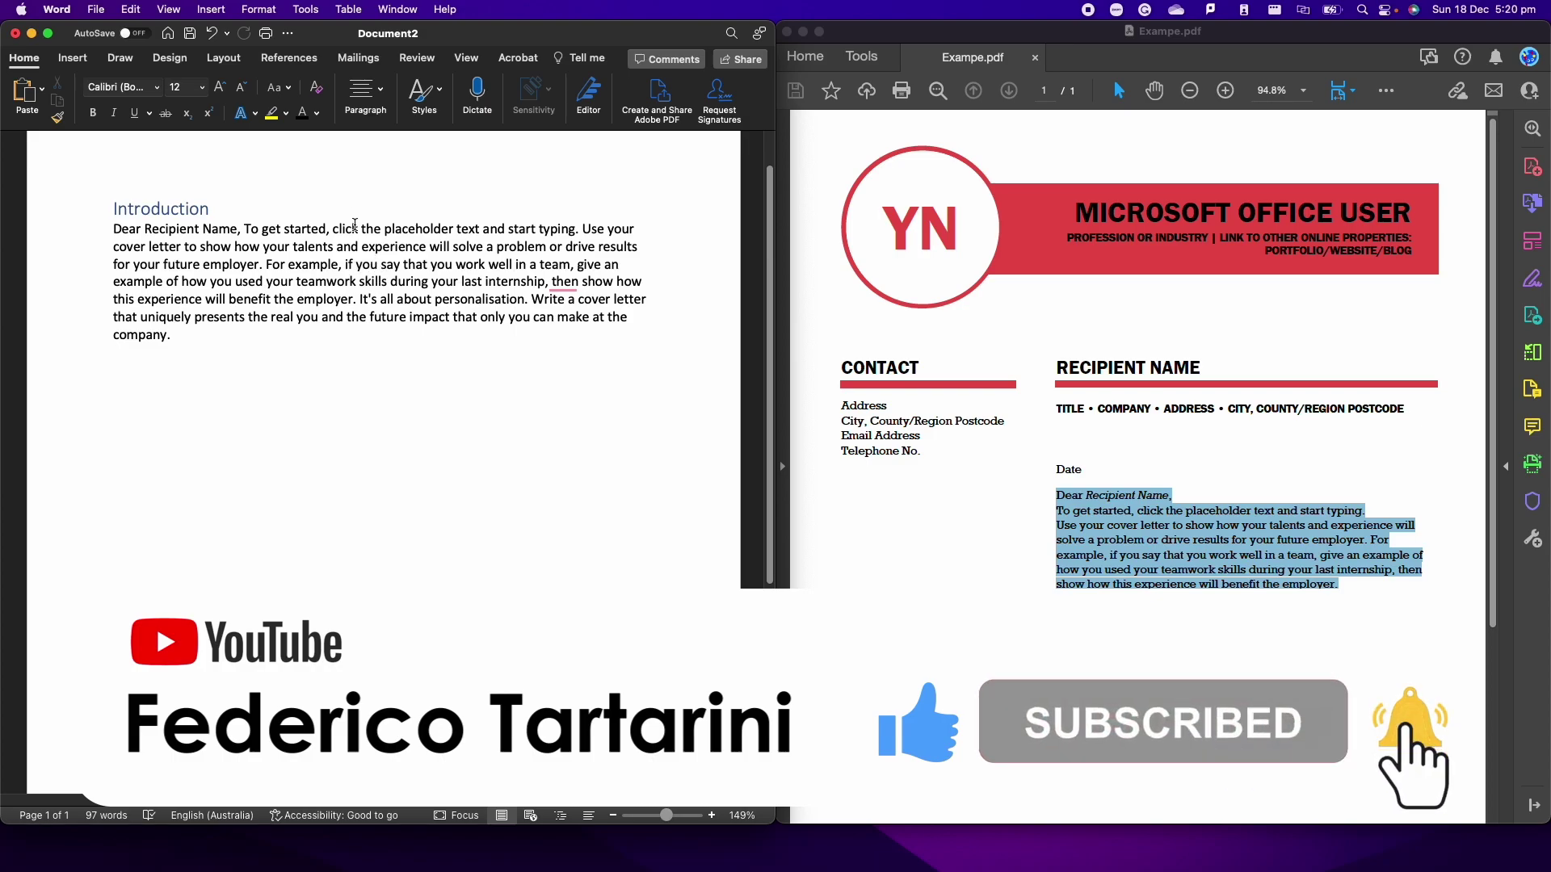
Turn on Show/Hide ¶ to reveal the 97-word letter as one paragraph
click(547, 92)
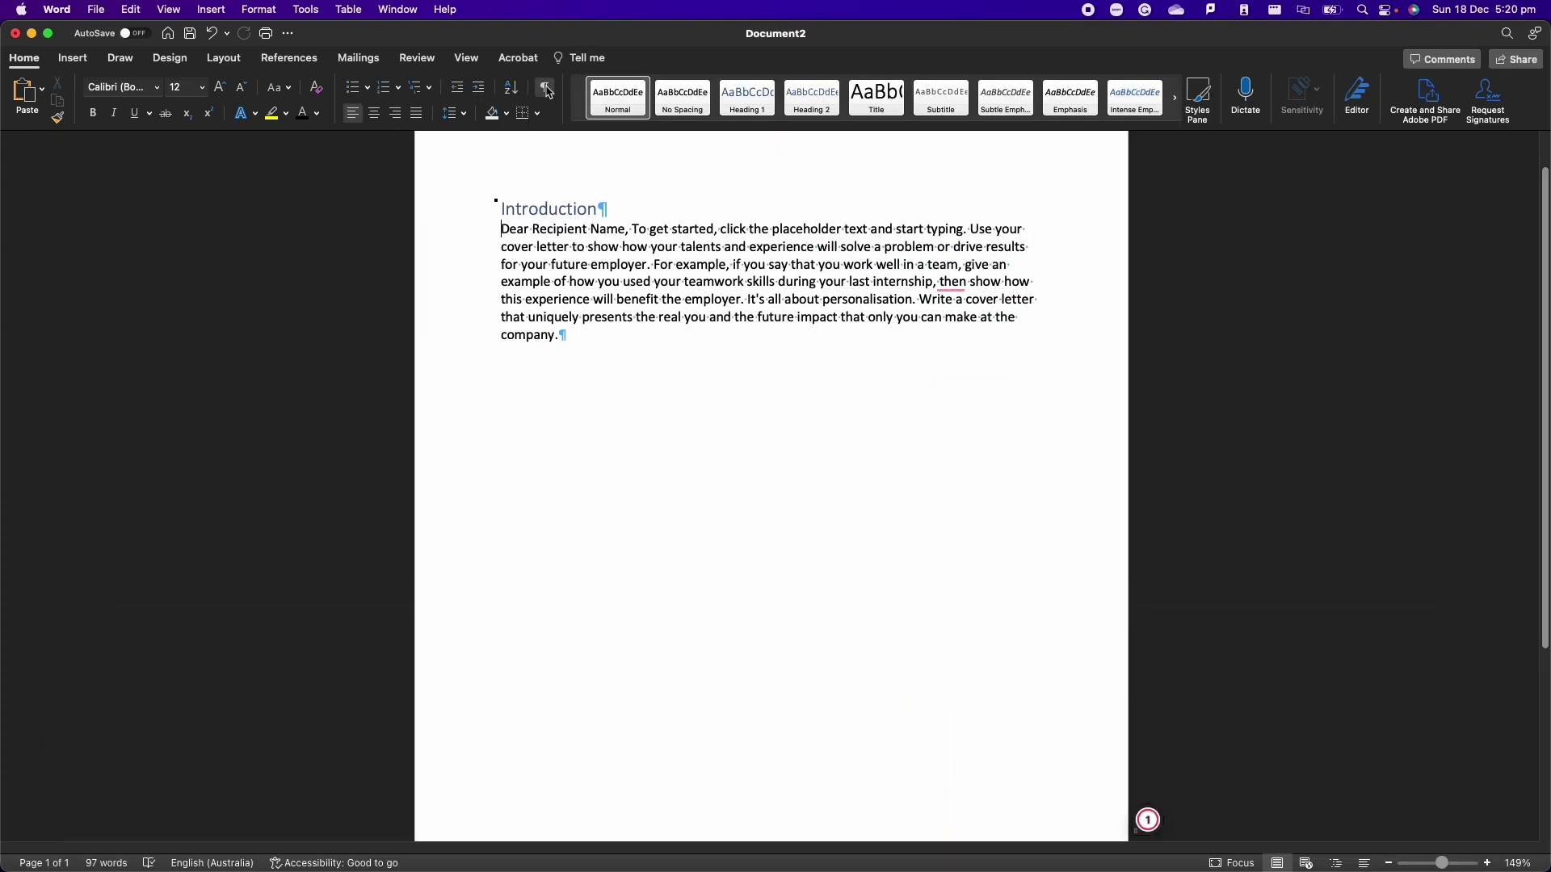
drag(579, 335, 502, 229)
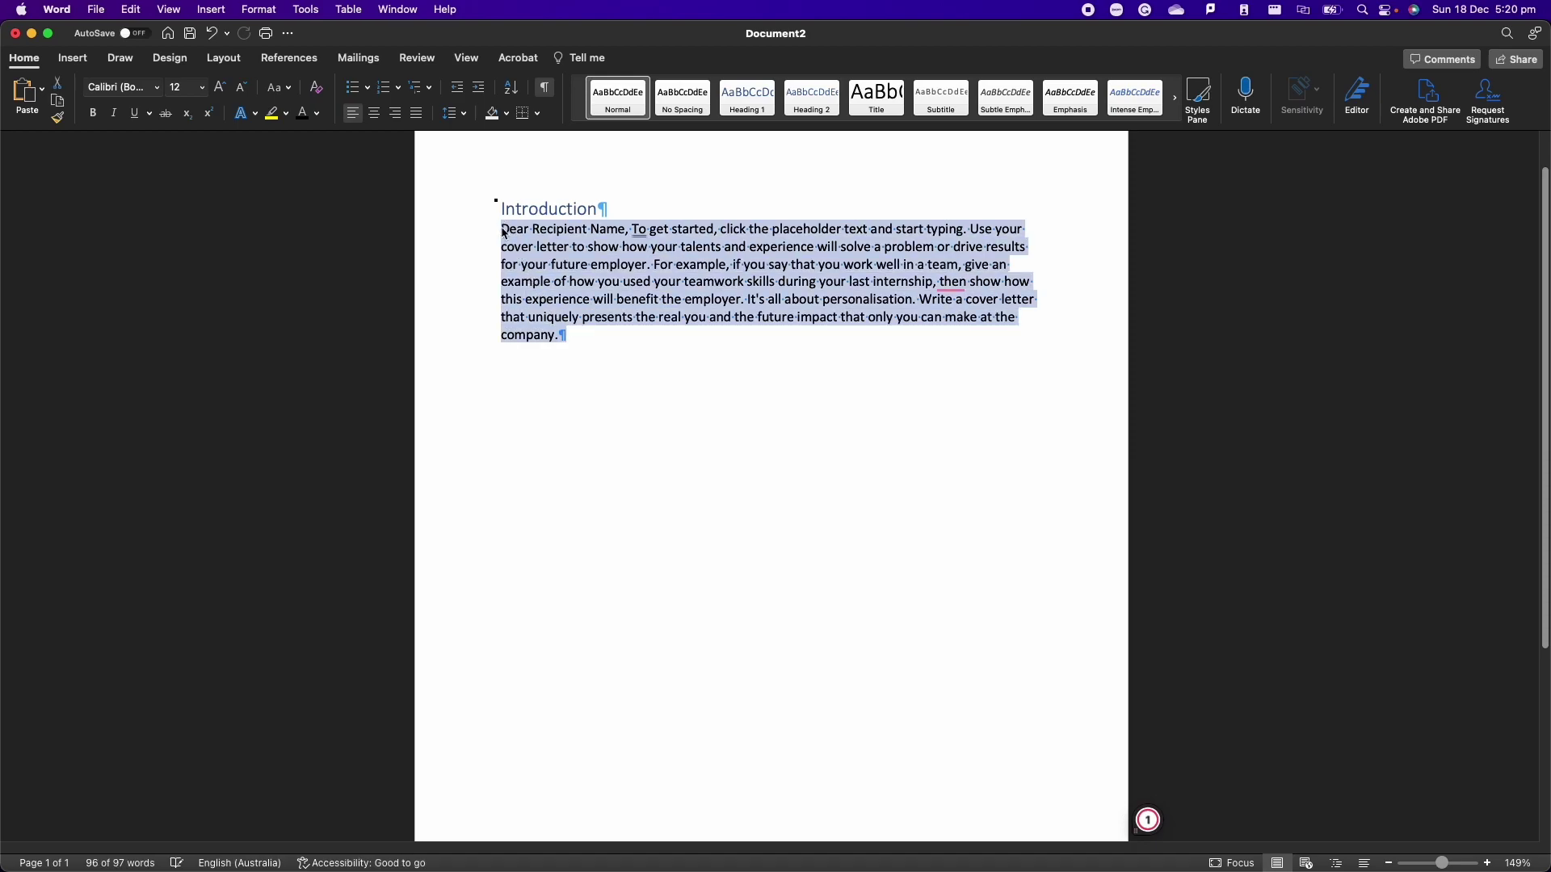
click(582, 336)
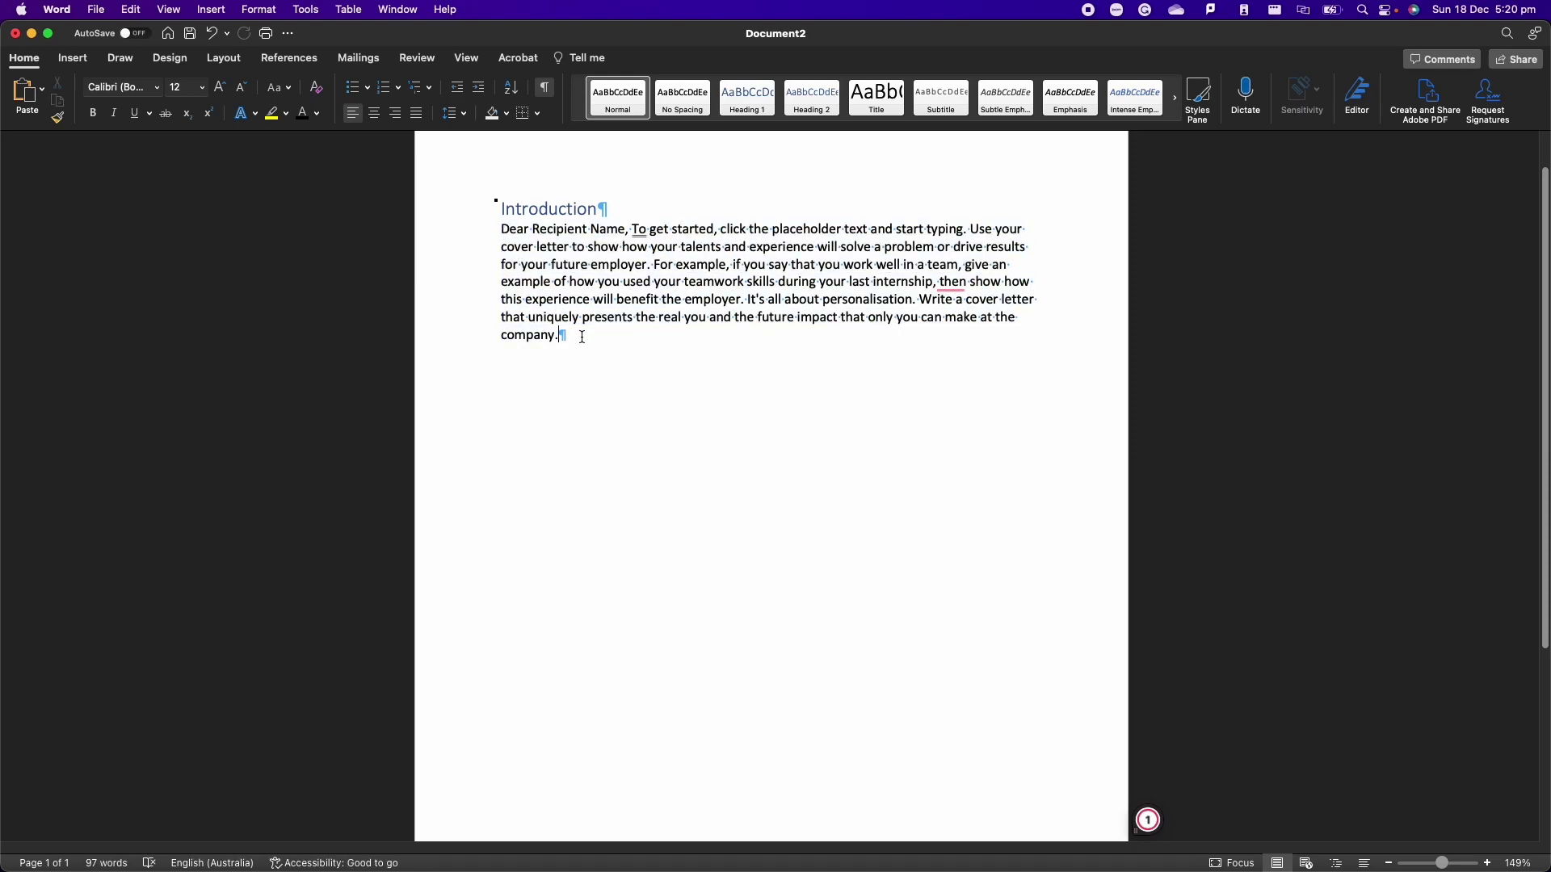
Copy the PDF's Contact address block and paste it as plain text in a new paragraph below the letter
key(super+Tab)
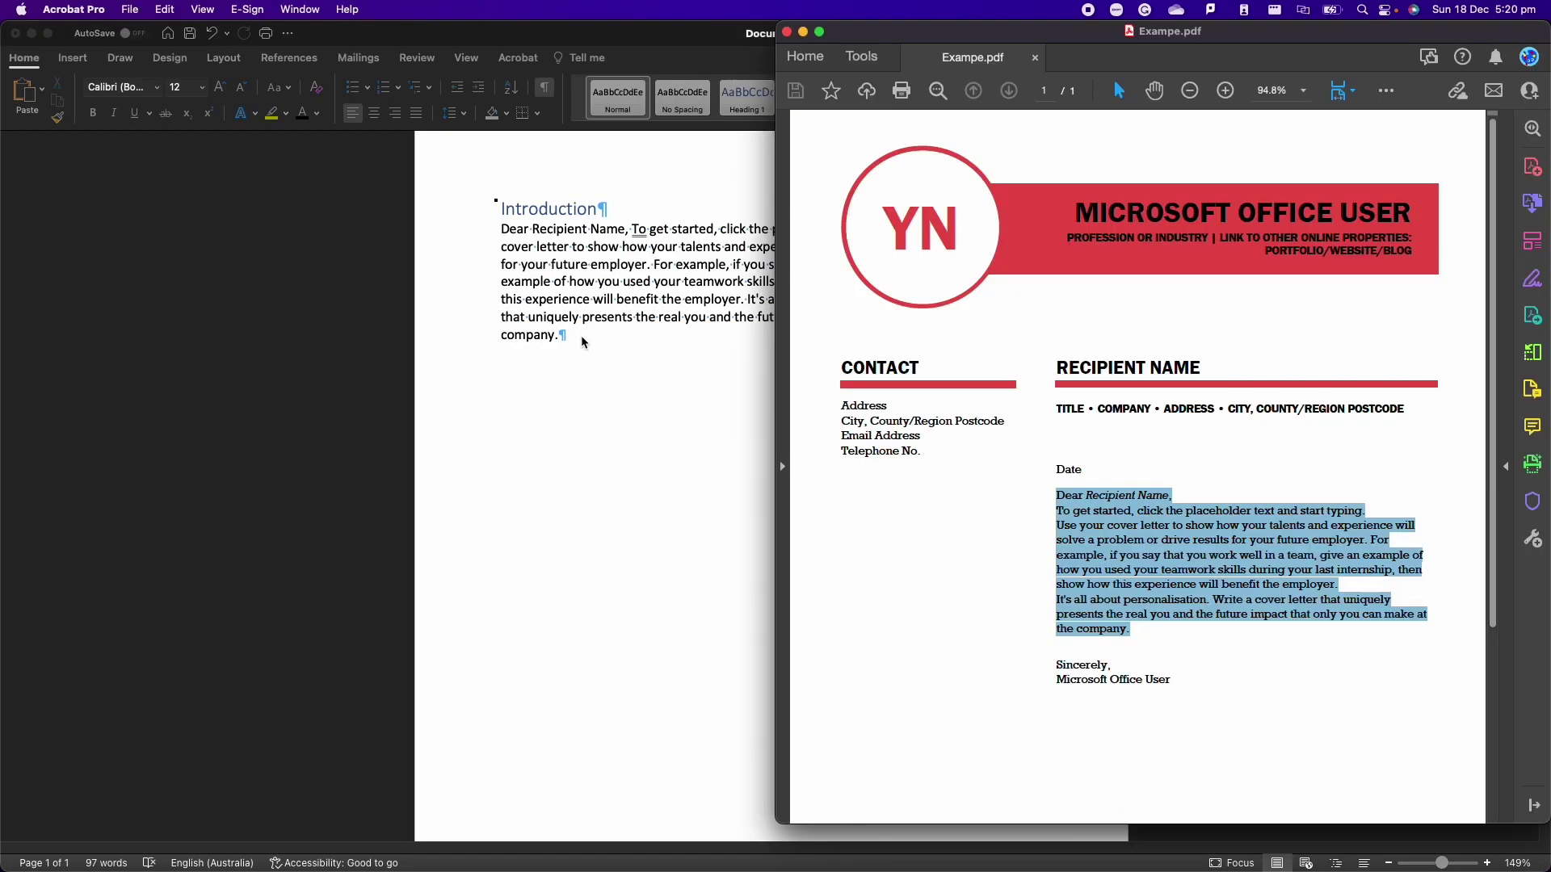
scroll(1130, 678, down, 1)
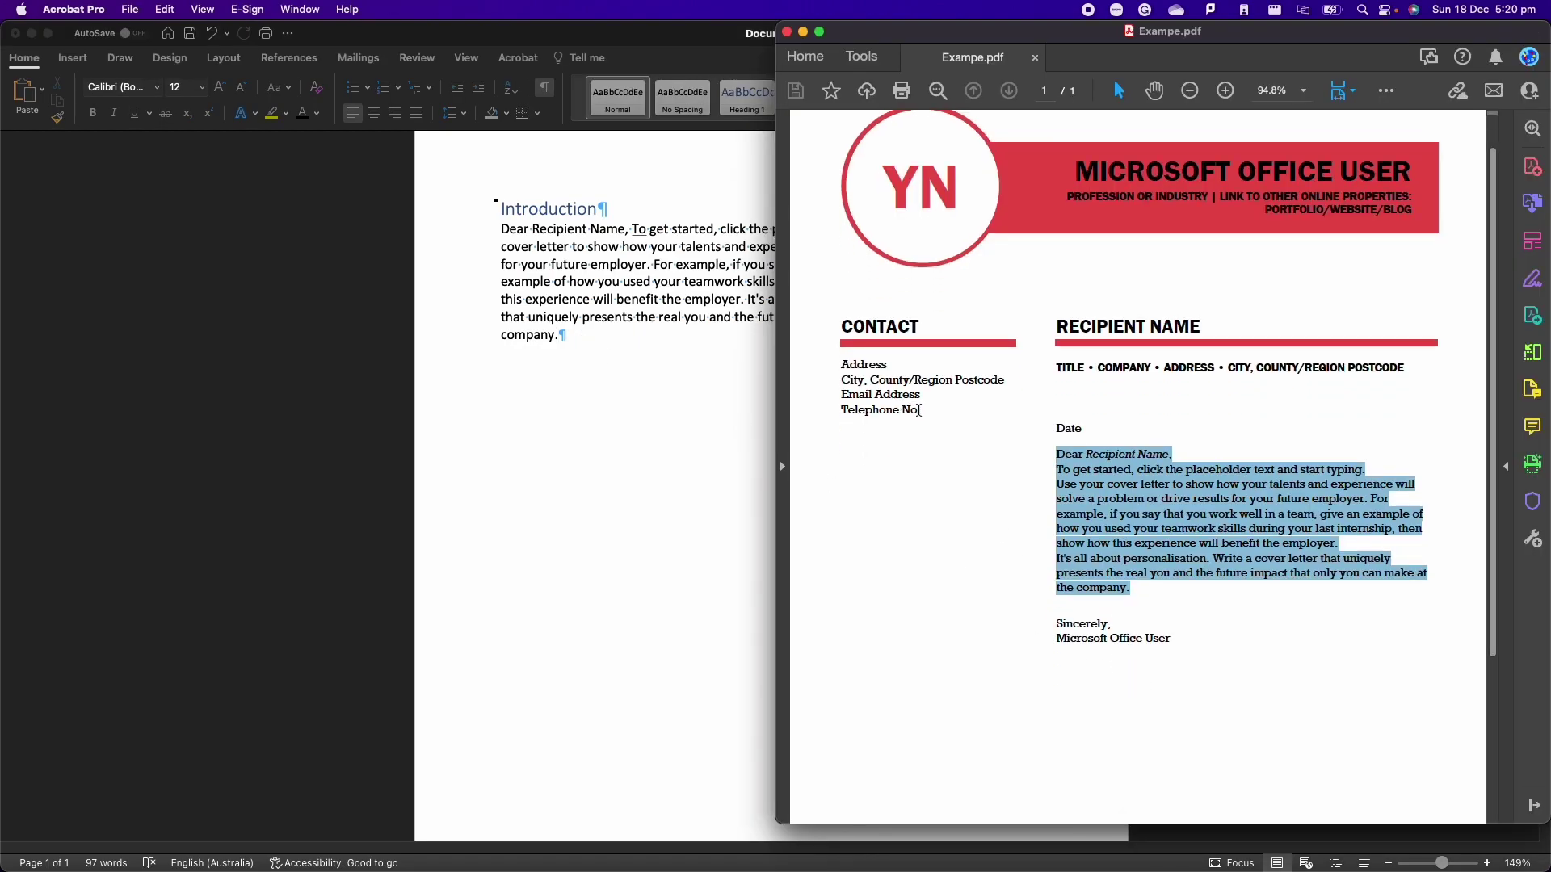
drag(921, 410, 846, 367)
key(super+c)
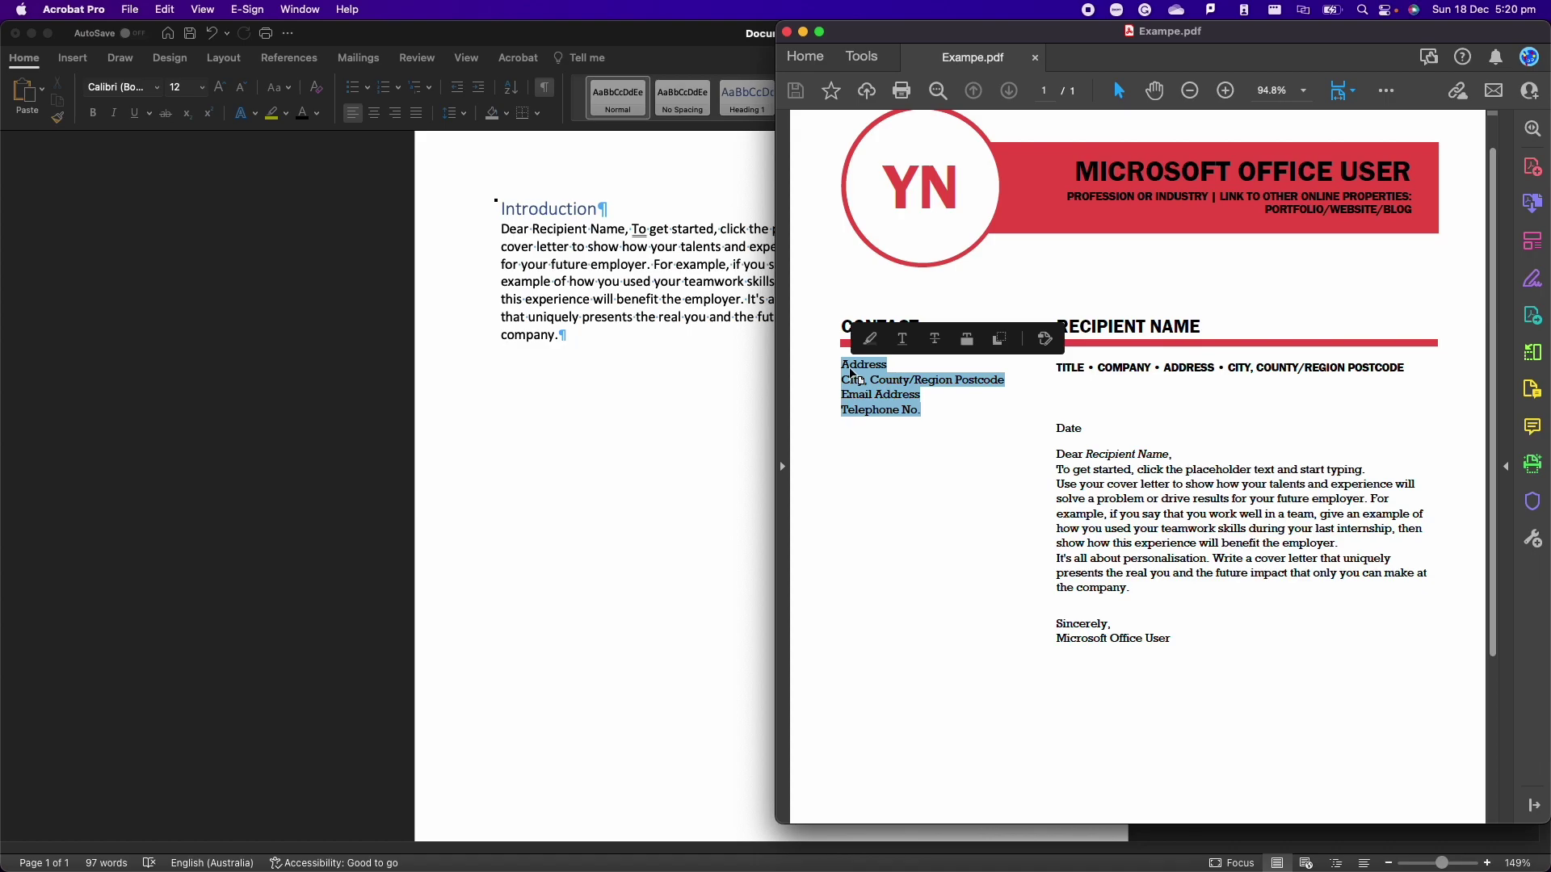
click(685, 363)
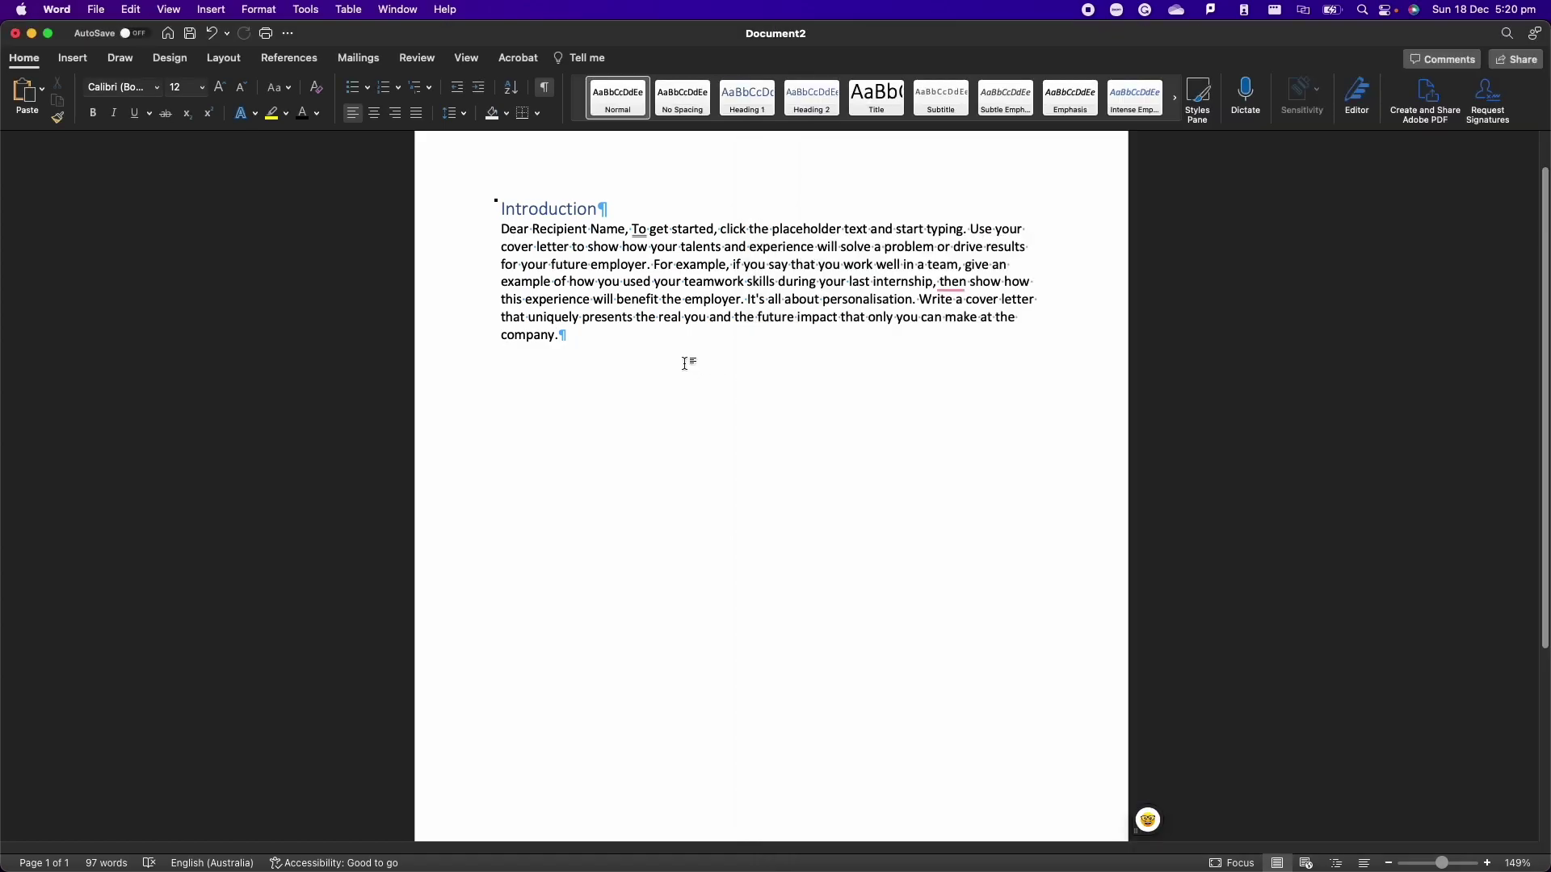
key(Return)
key(super+v)
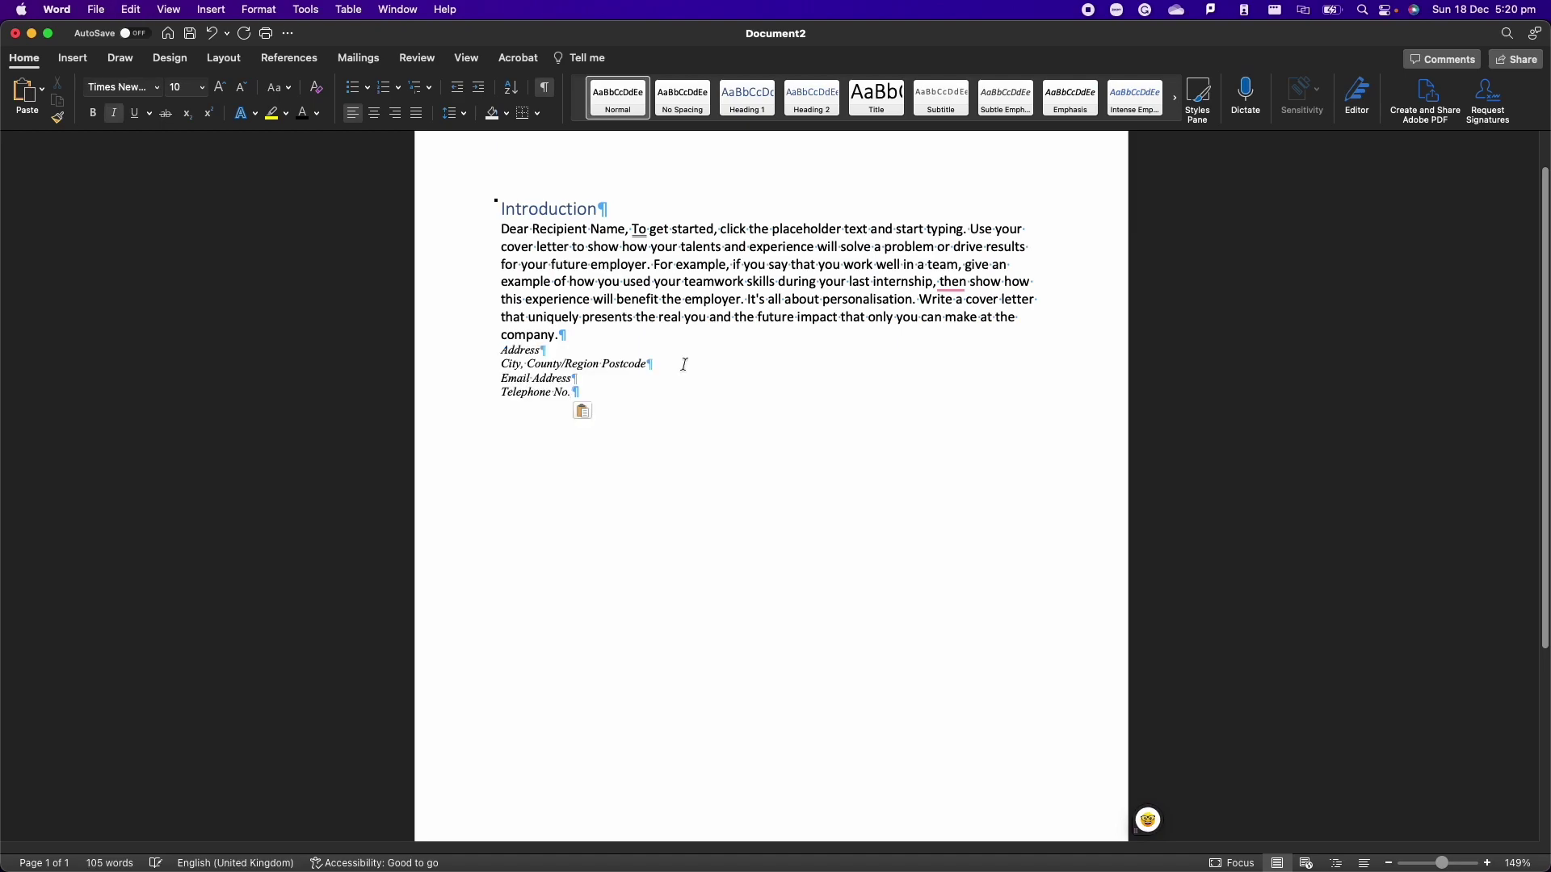
click(585, 411)
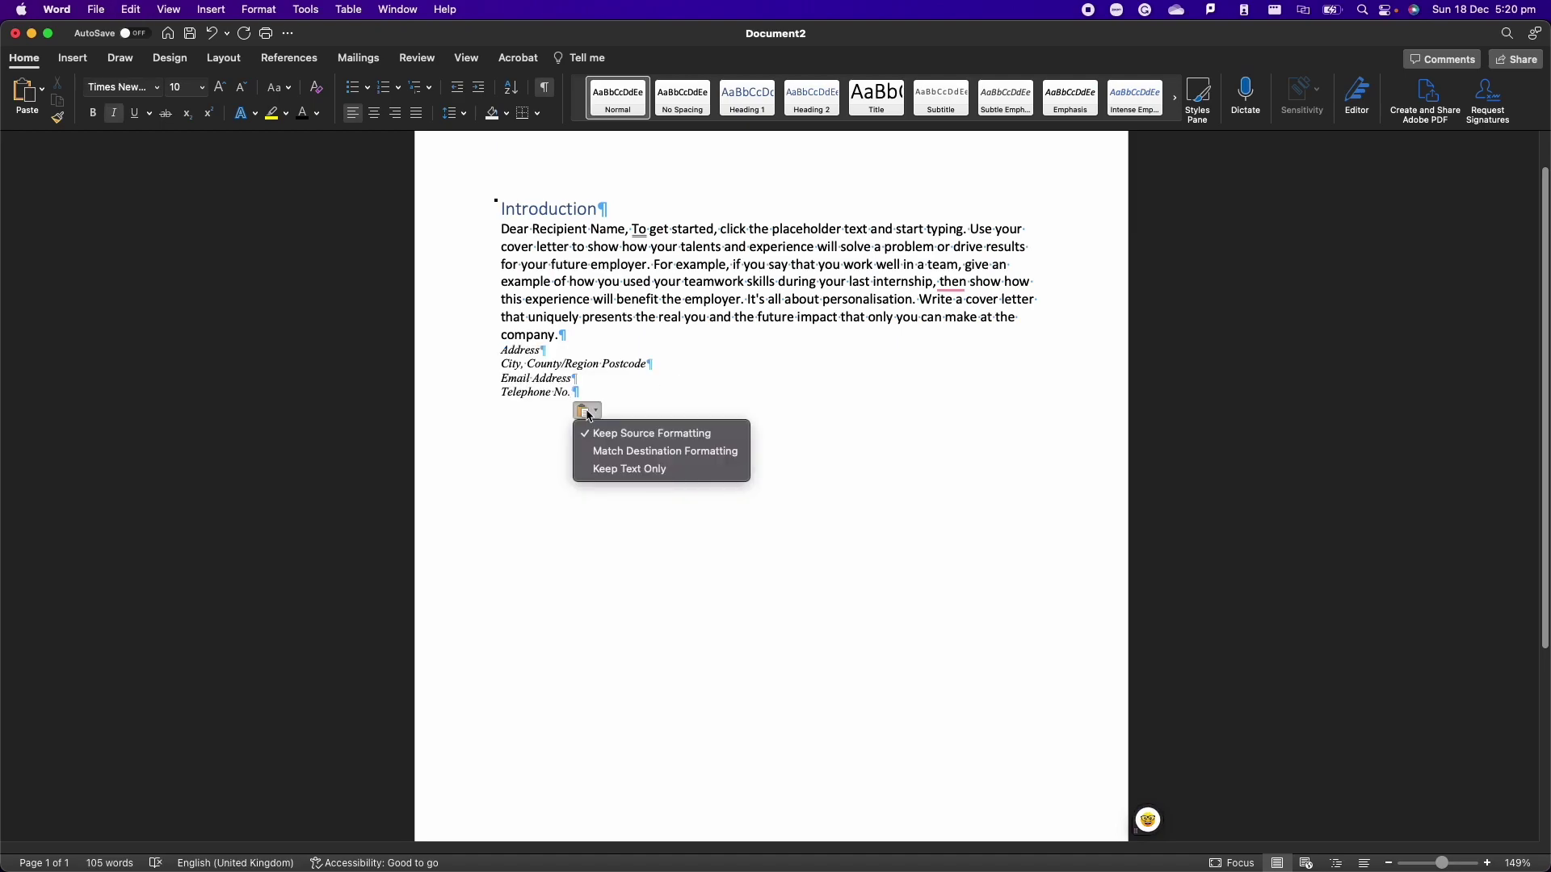
click(602, 470)
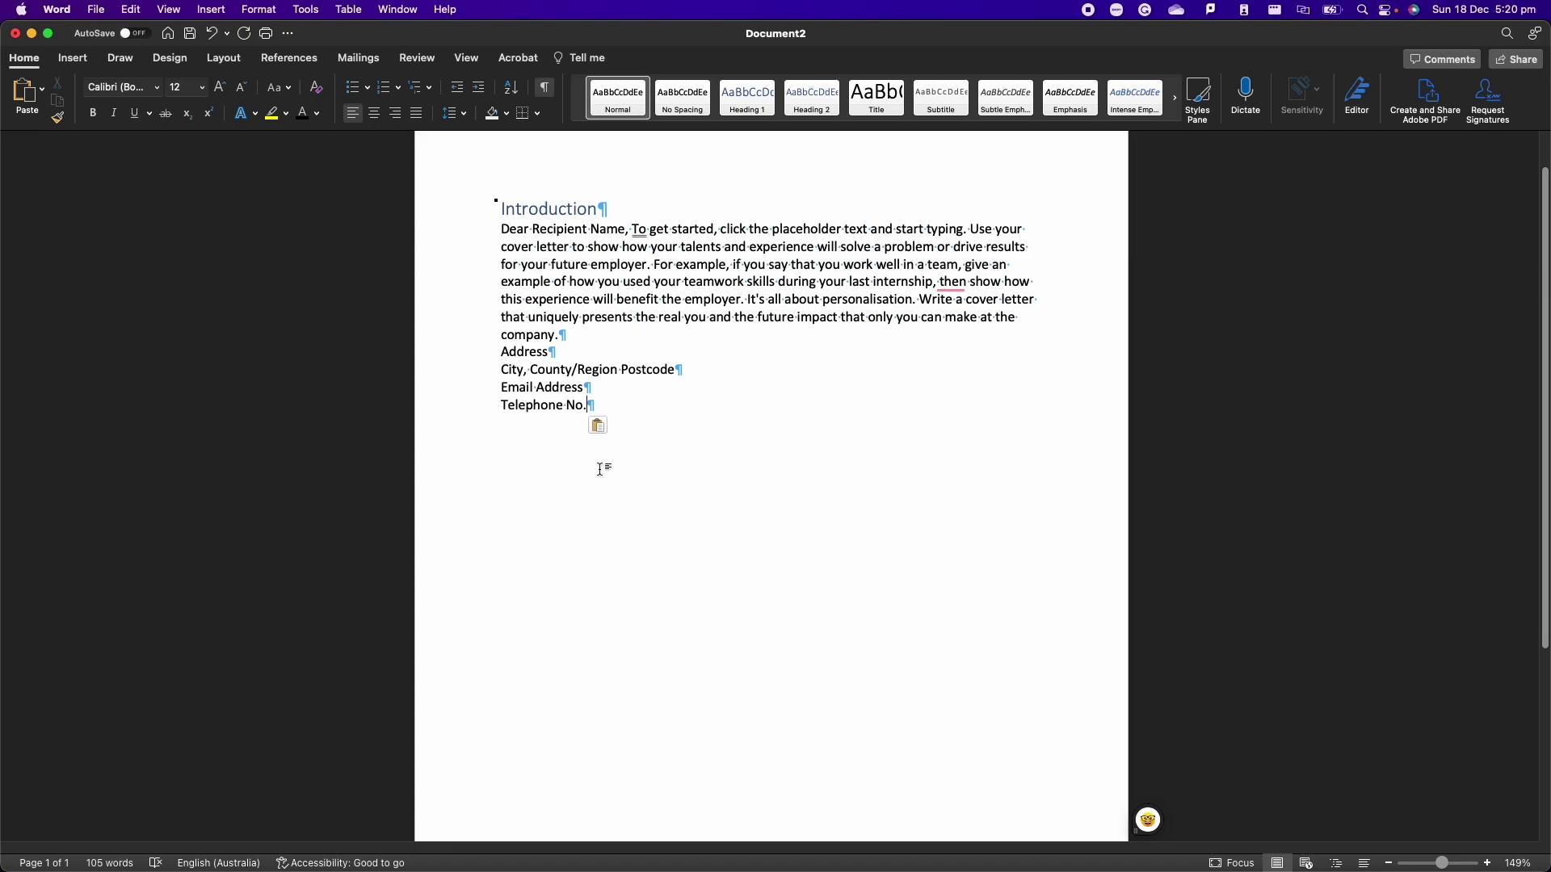
Replace the contact lines with a Command+Shift+V unformatted paste on a single line
click(502, 370)
key(BackSpace)
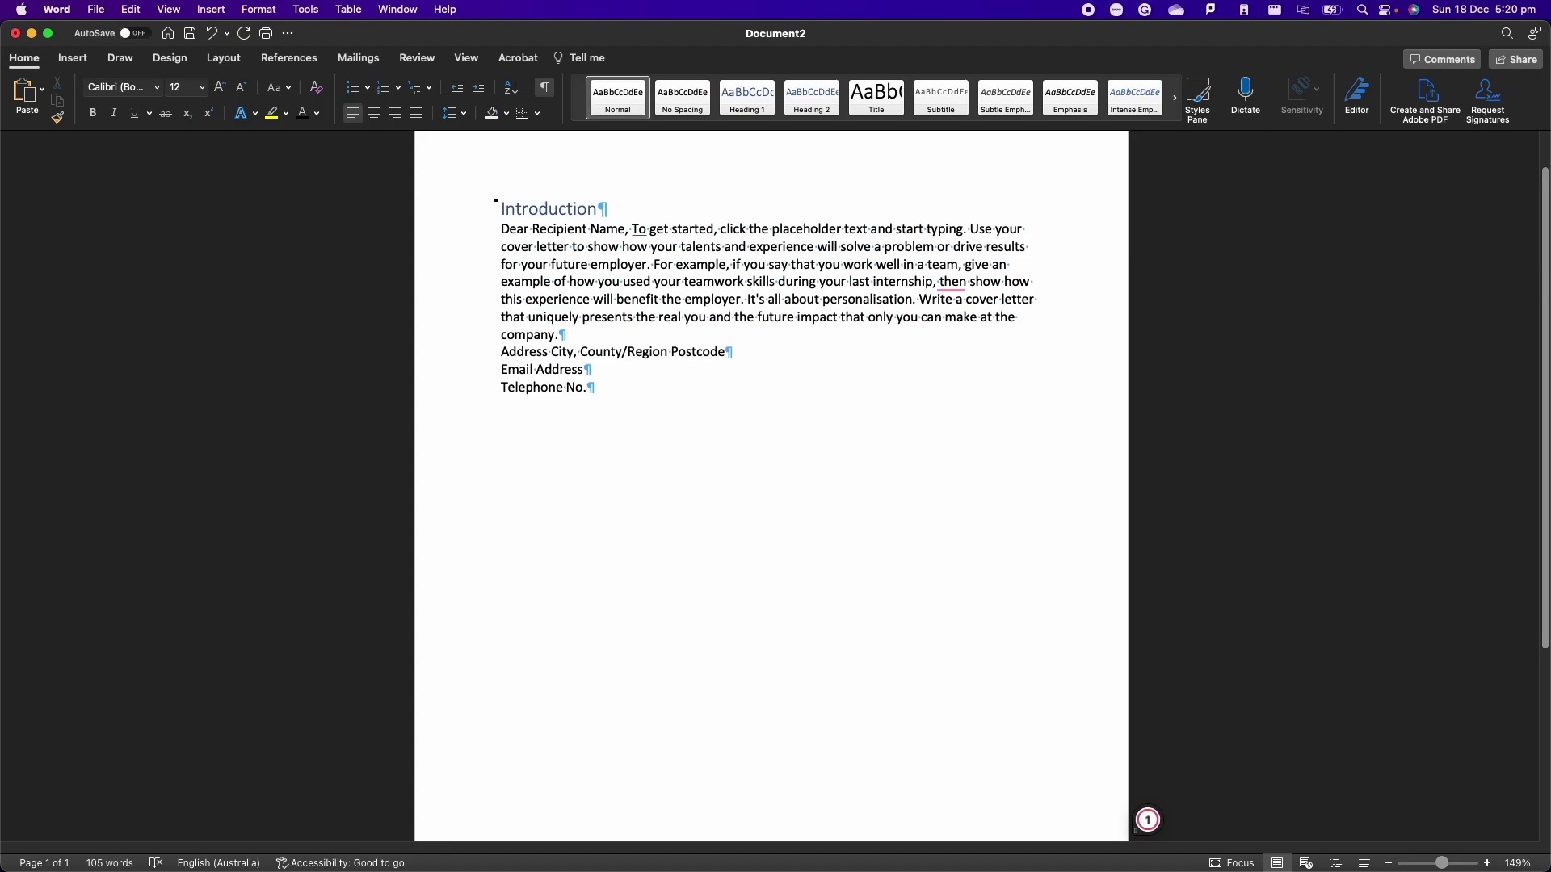
drag(595, 389, 502, 353)
key(super+c)
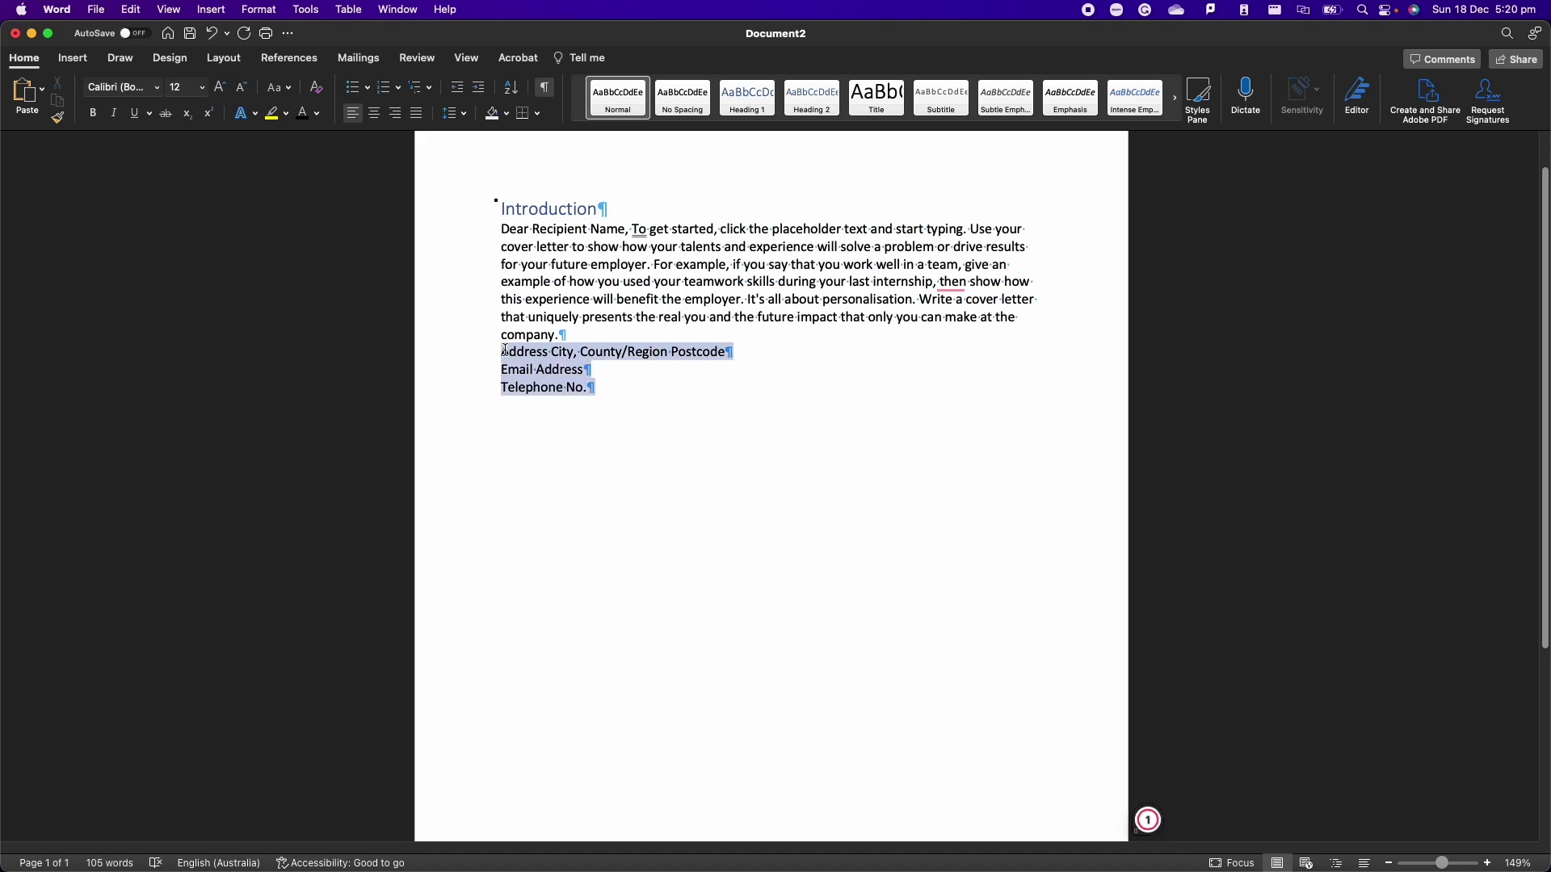
key(BackSpace)
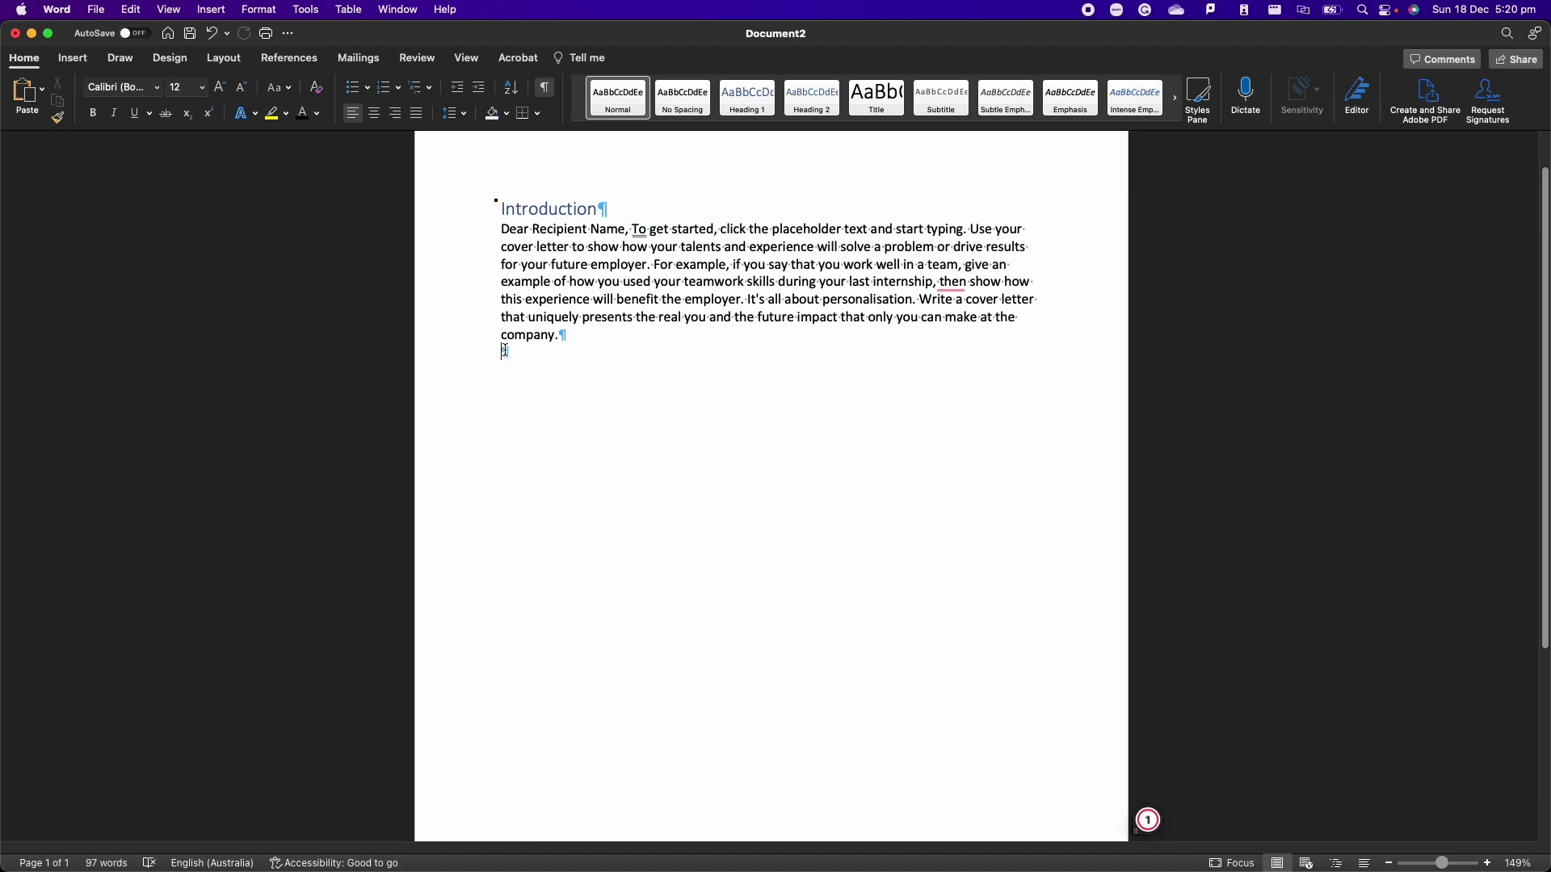
key(super+v)
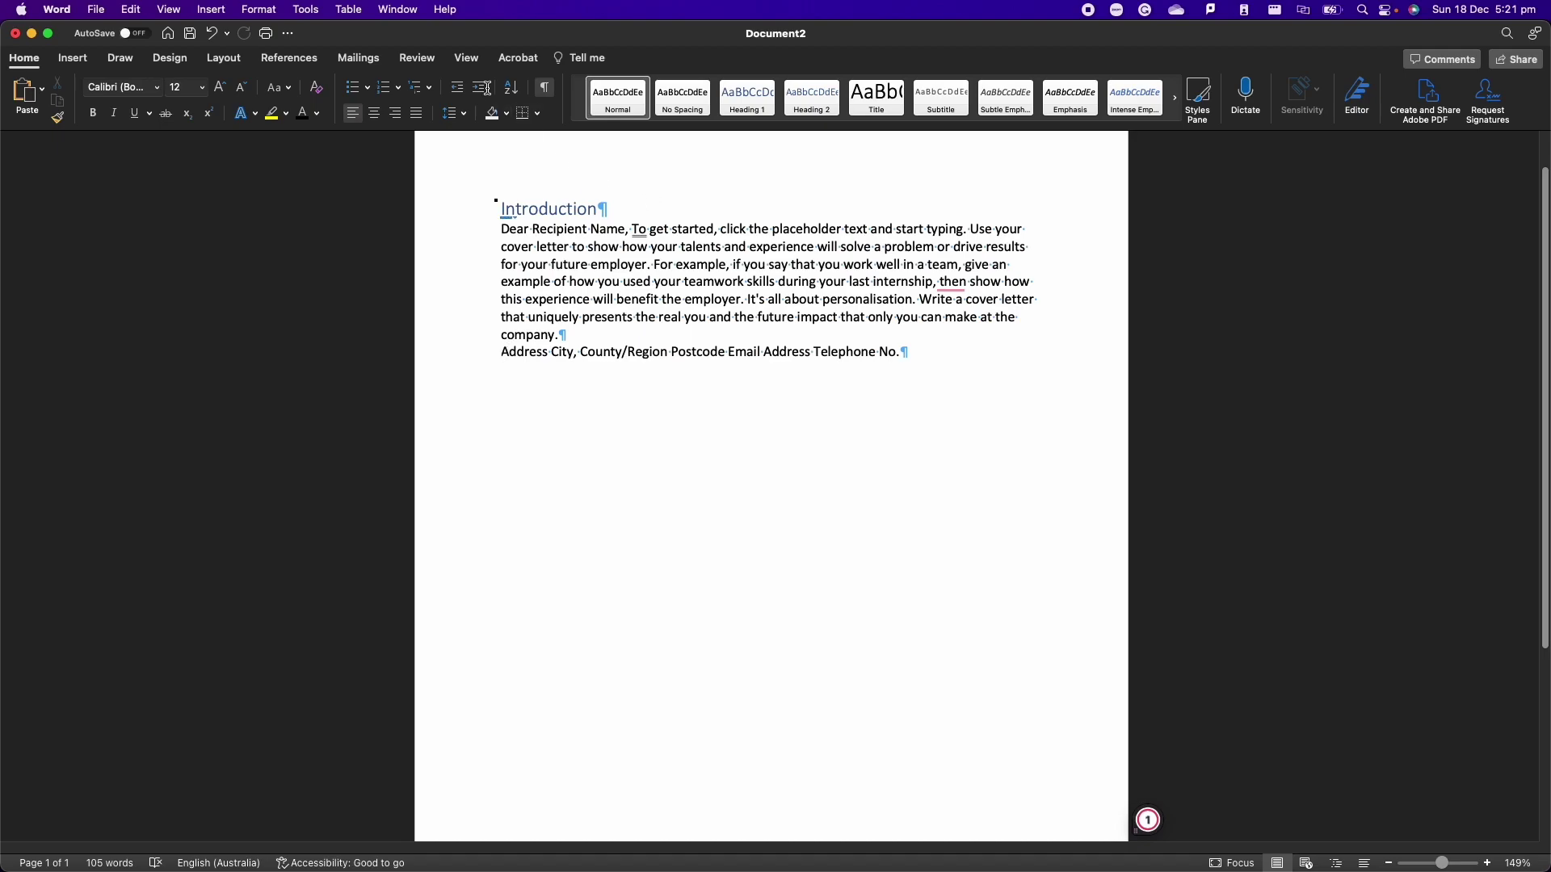
Open the PasteSpecial macro code in the Visual Basic editor from View > Macros
click(475, 64)
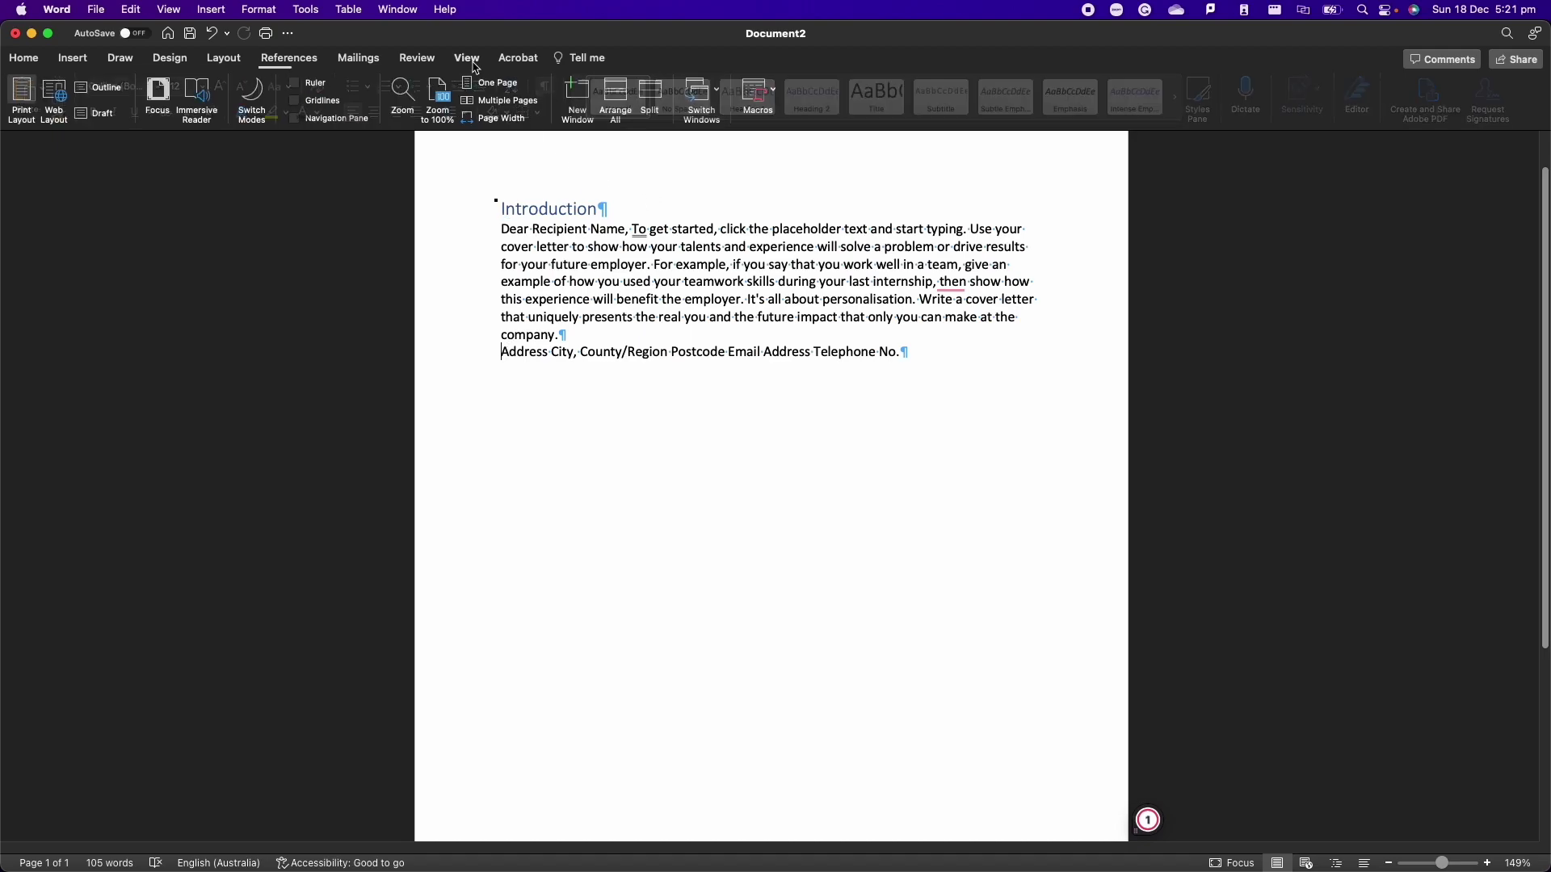
click(757, 99)
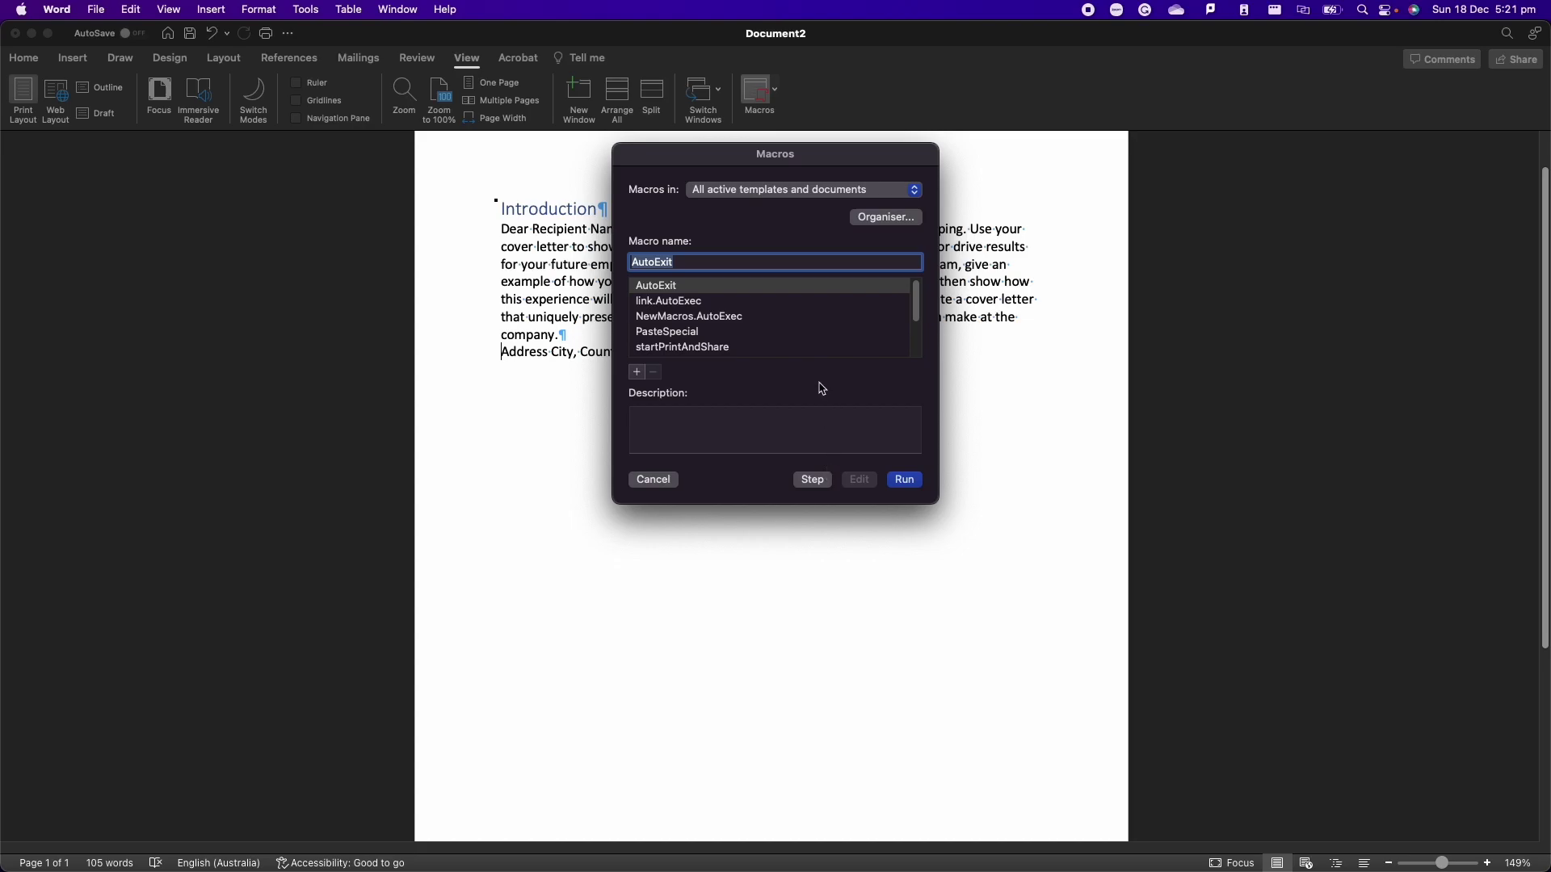
click(647, 369)
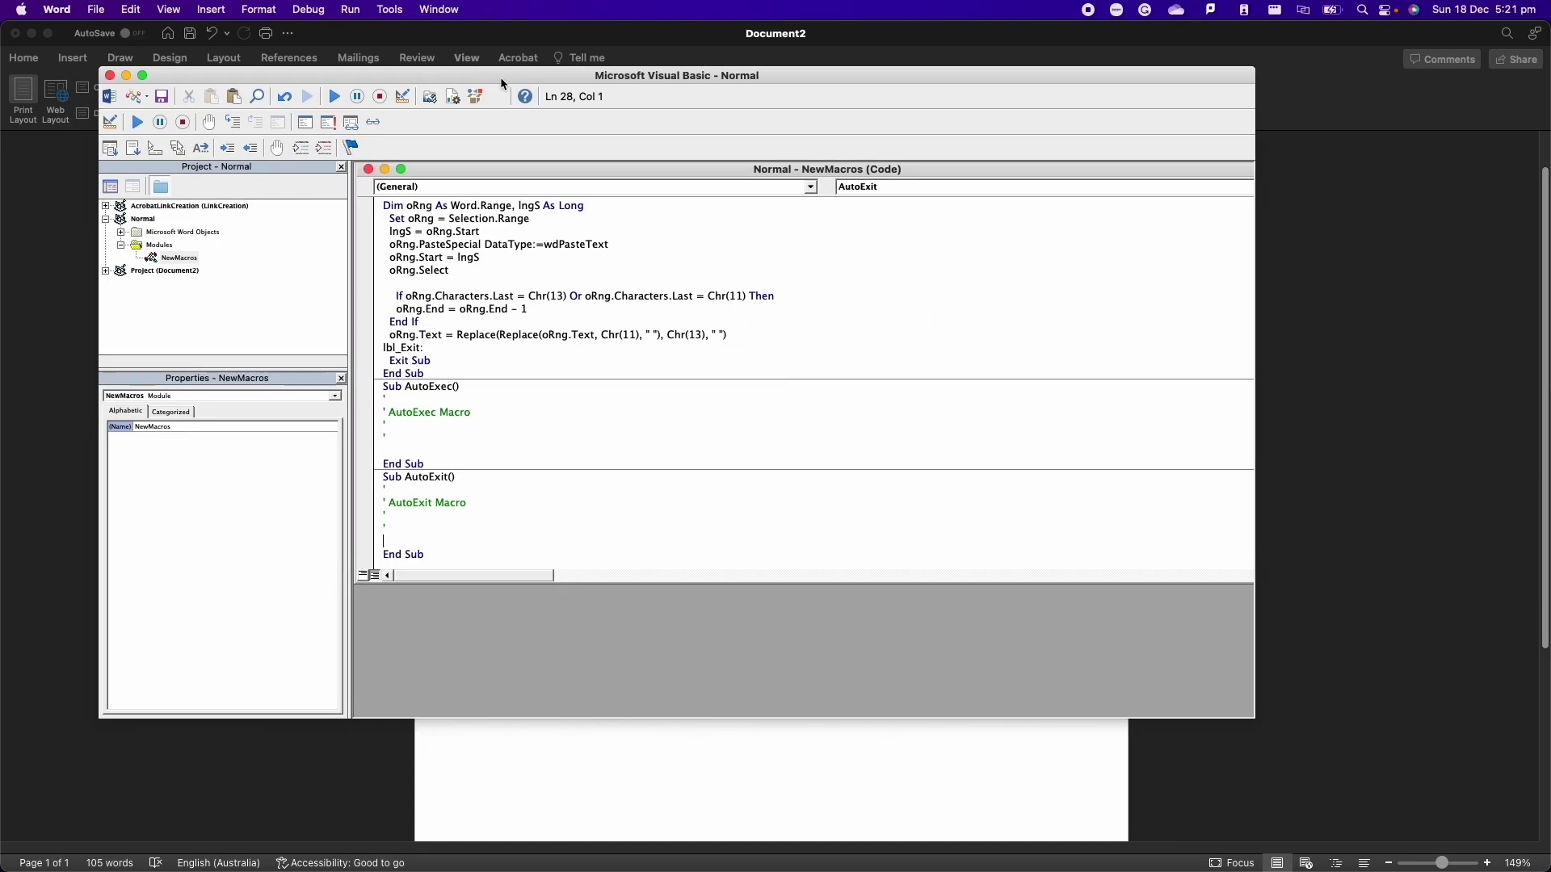
Delete the empty AutoExec and AutoExit subs from the NewMacros module
drag(560, 74, 604, 74)
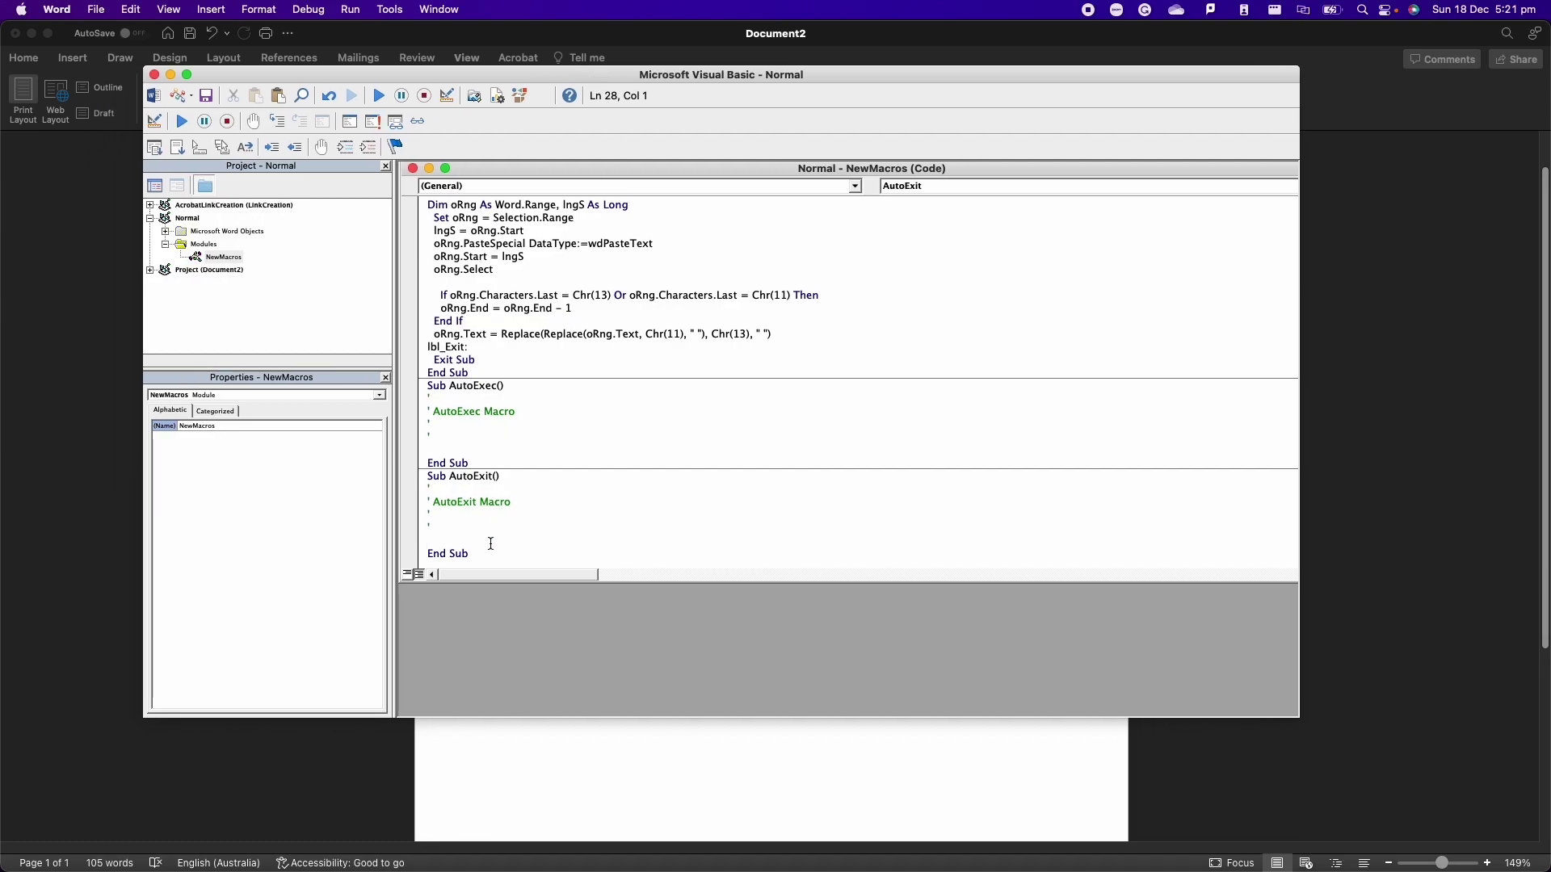
drag(481, 557, 415, 395)
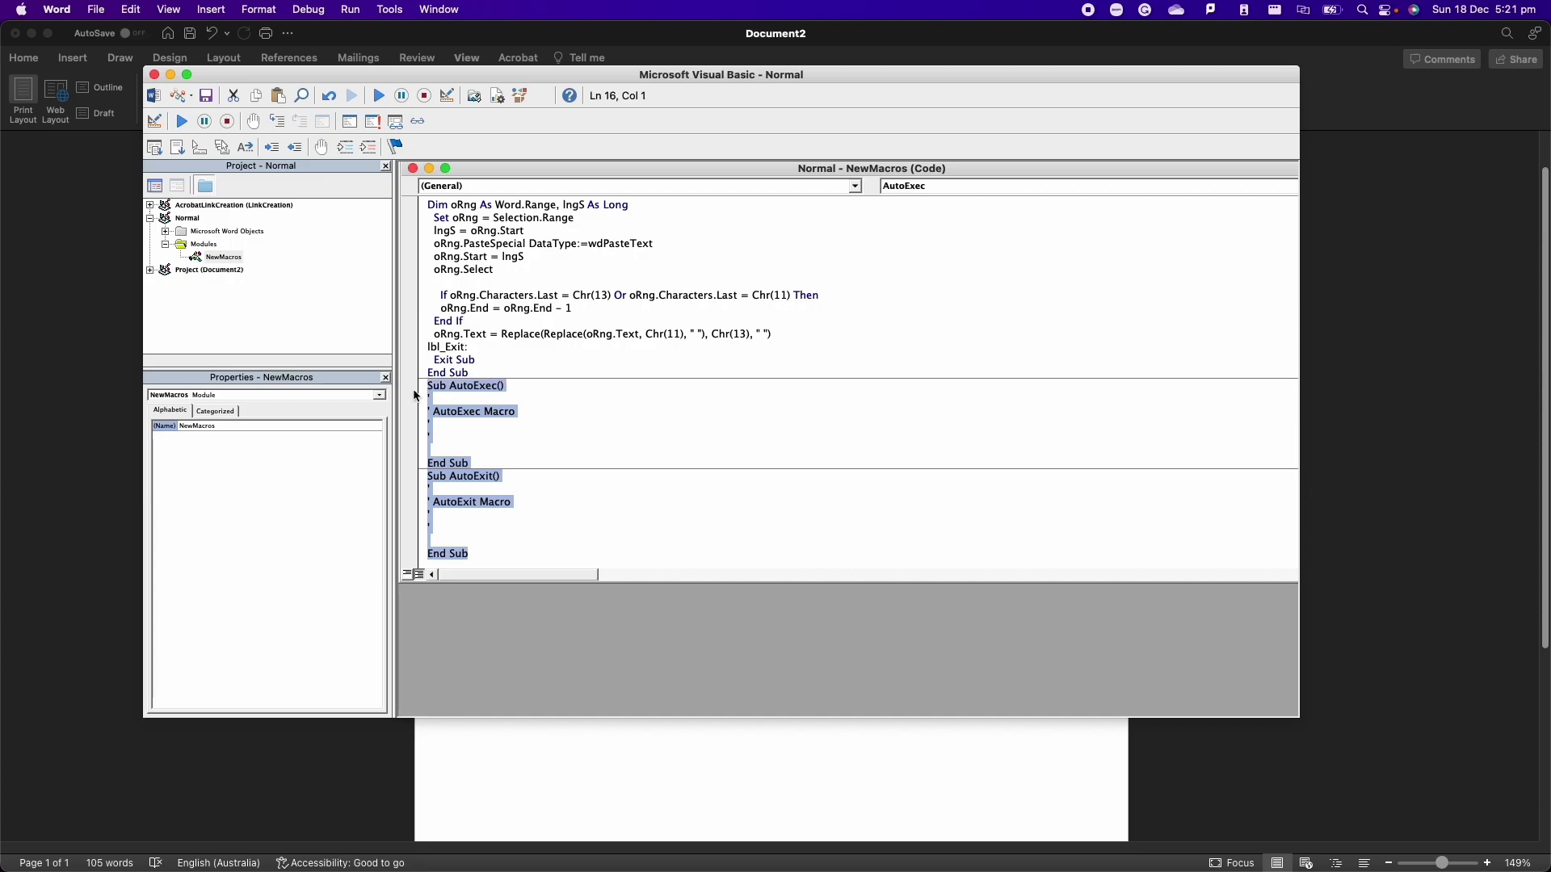
key(Delete)
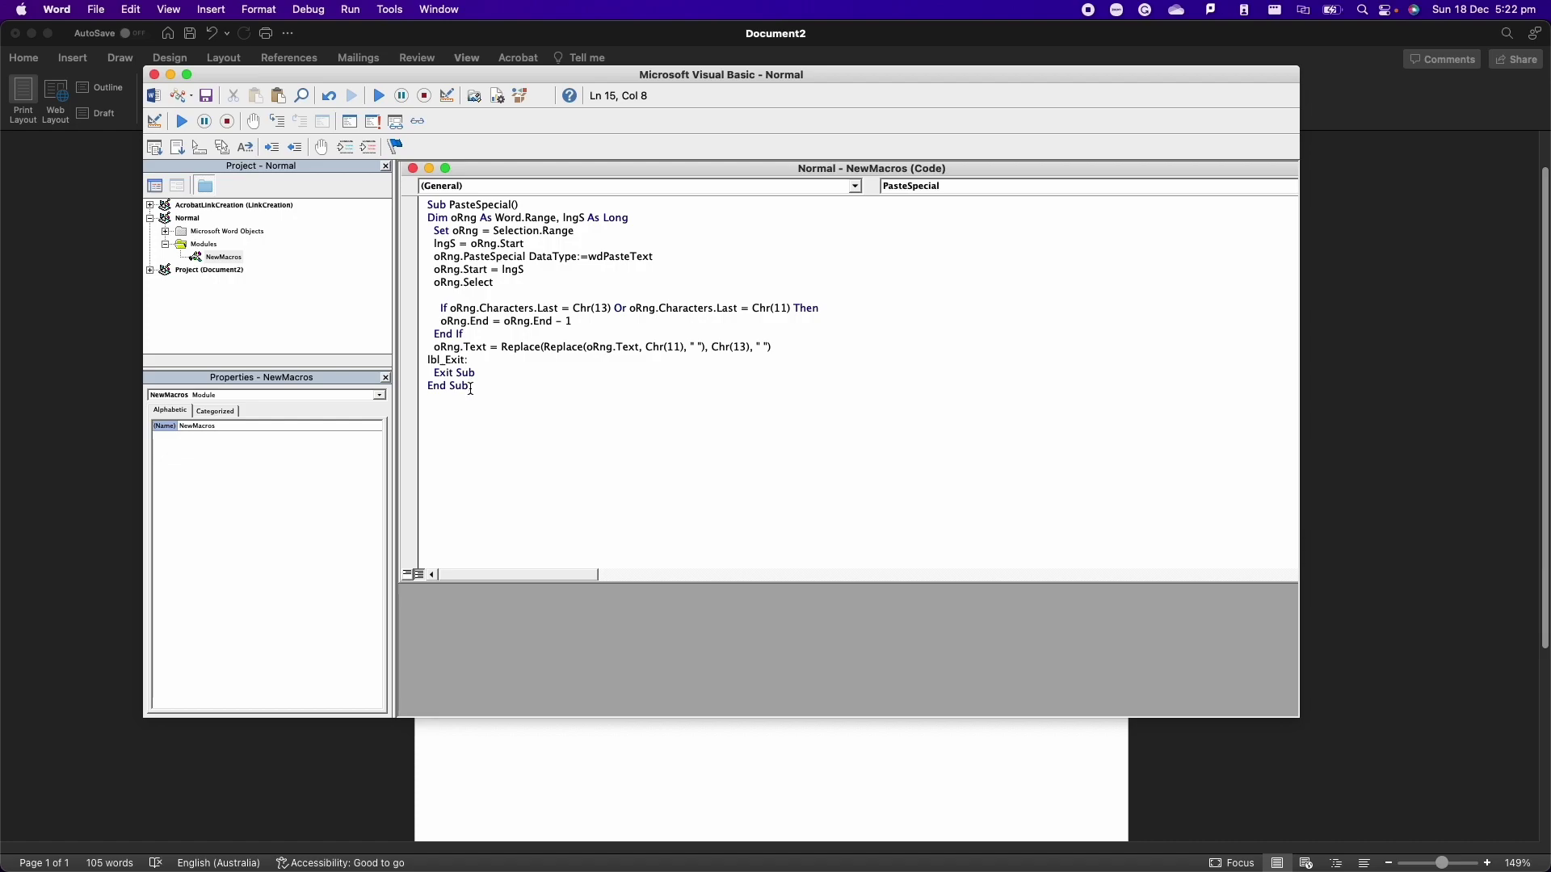
Review the PasteSpecial code and remove the indent in front of its If line
drag(427, 204, 506, 389)
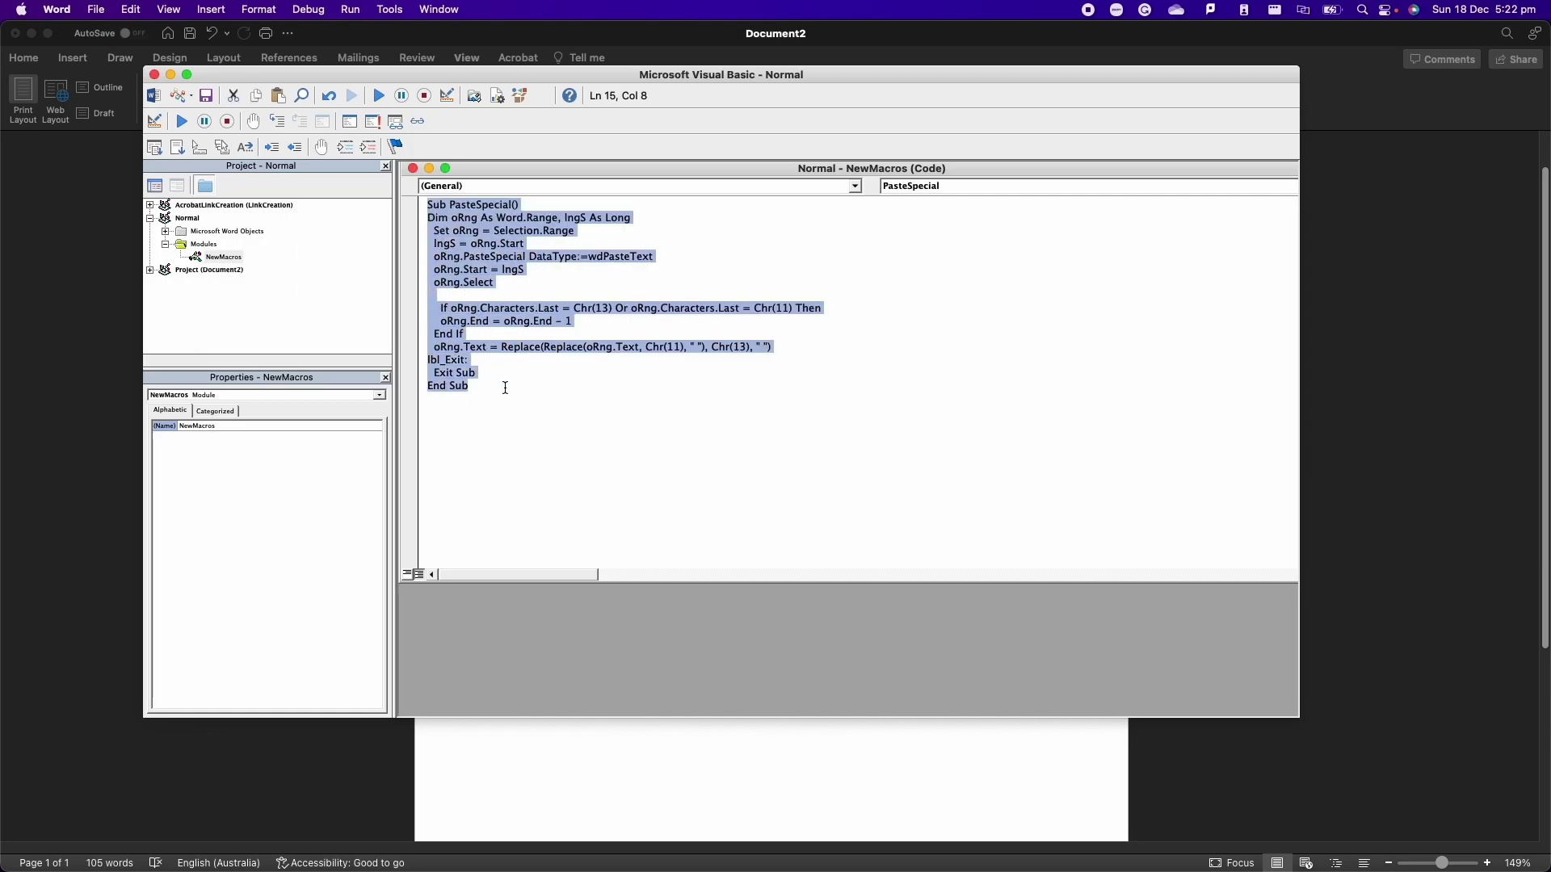
click(467, 205)
drag(449, 205, 519, 206)
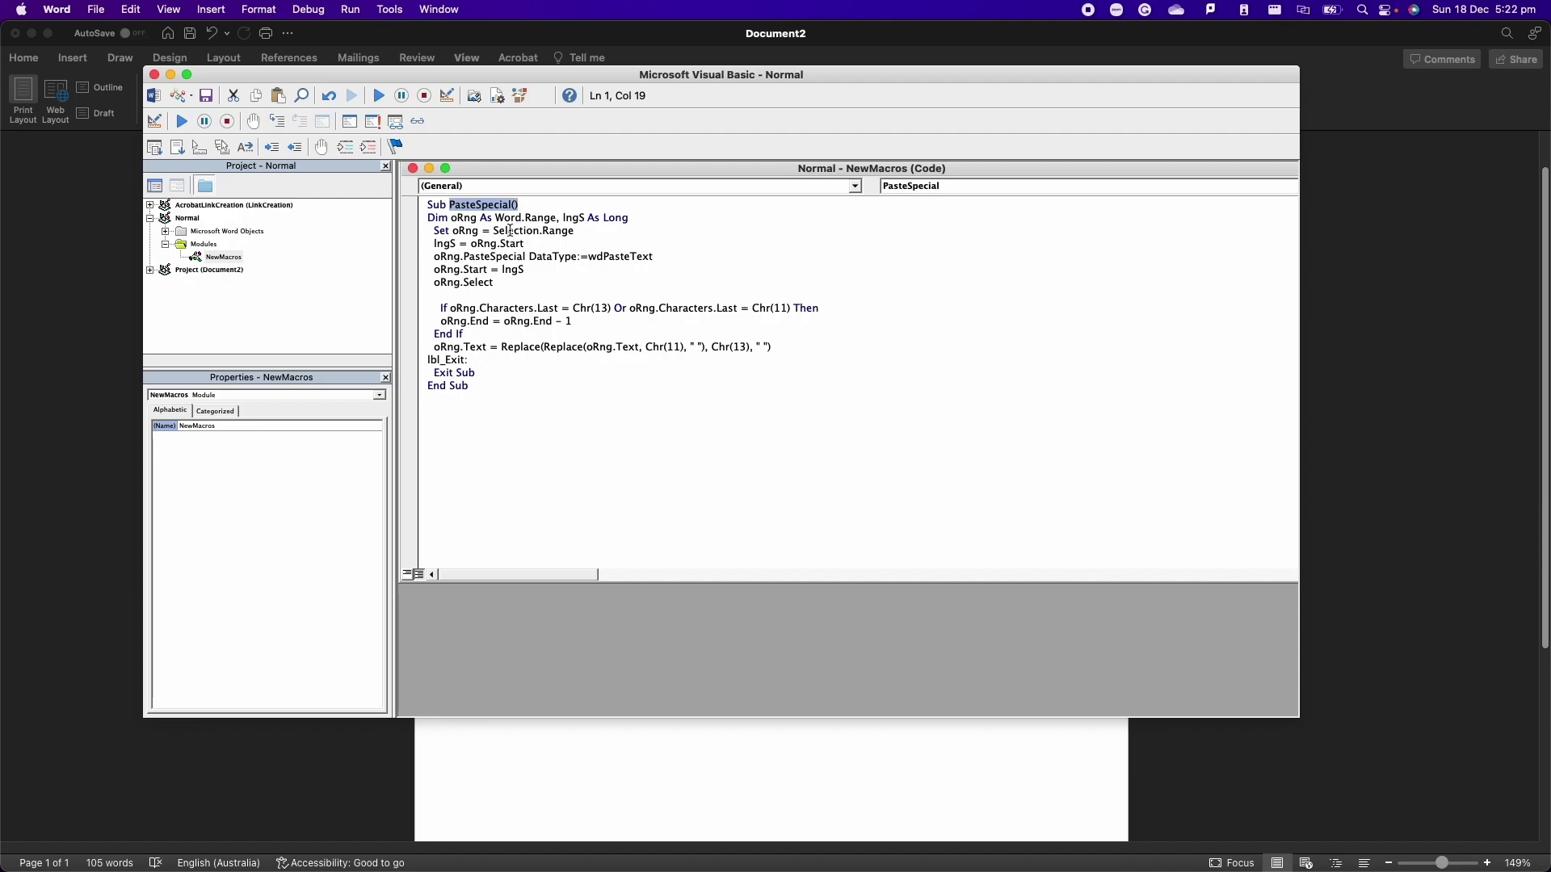
drag(428, 218, 501, 282)
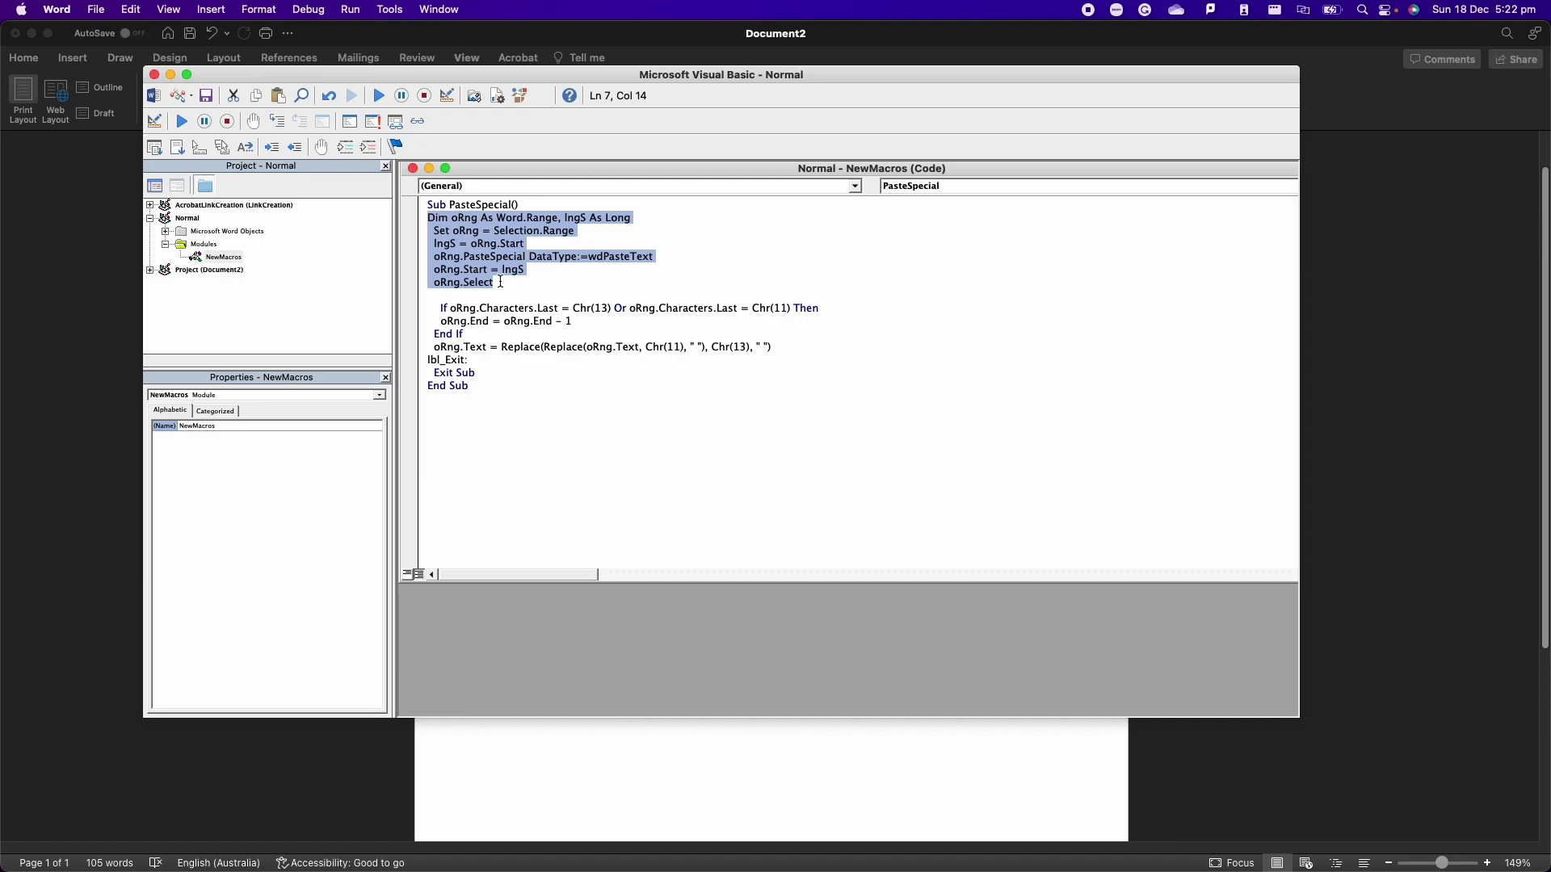
click(441, 307)
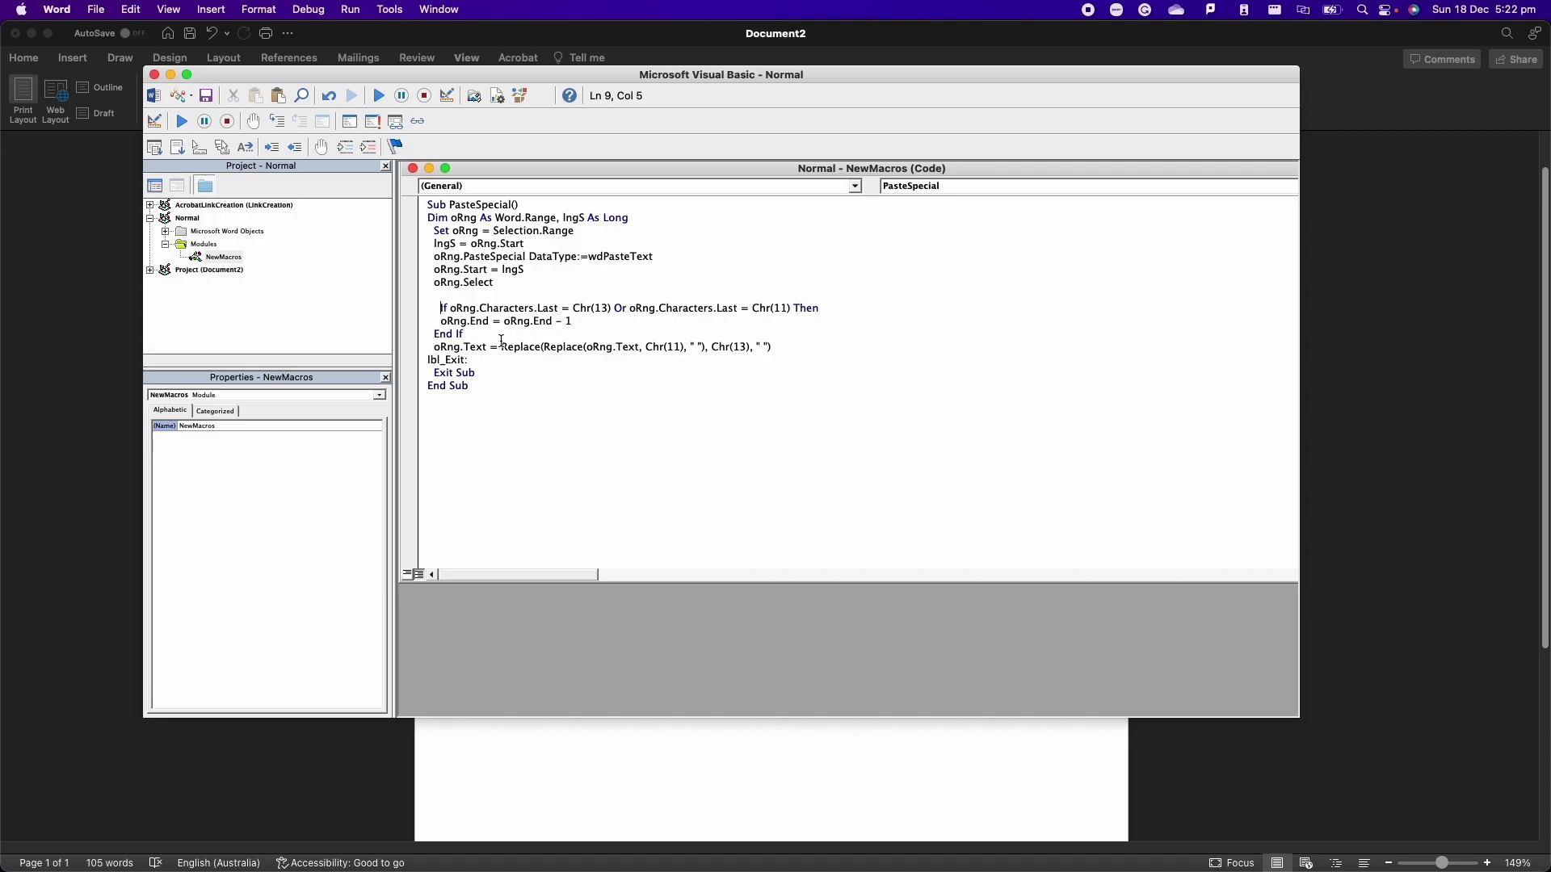
key(BackSpace)
key(BackSpace)
key(BackSpace)
key(BackSpace)
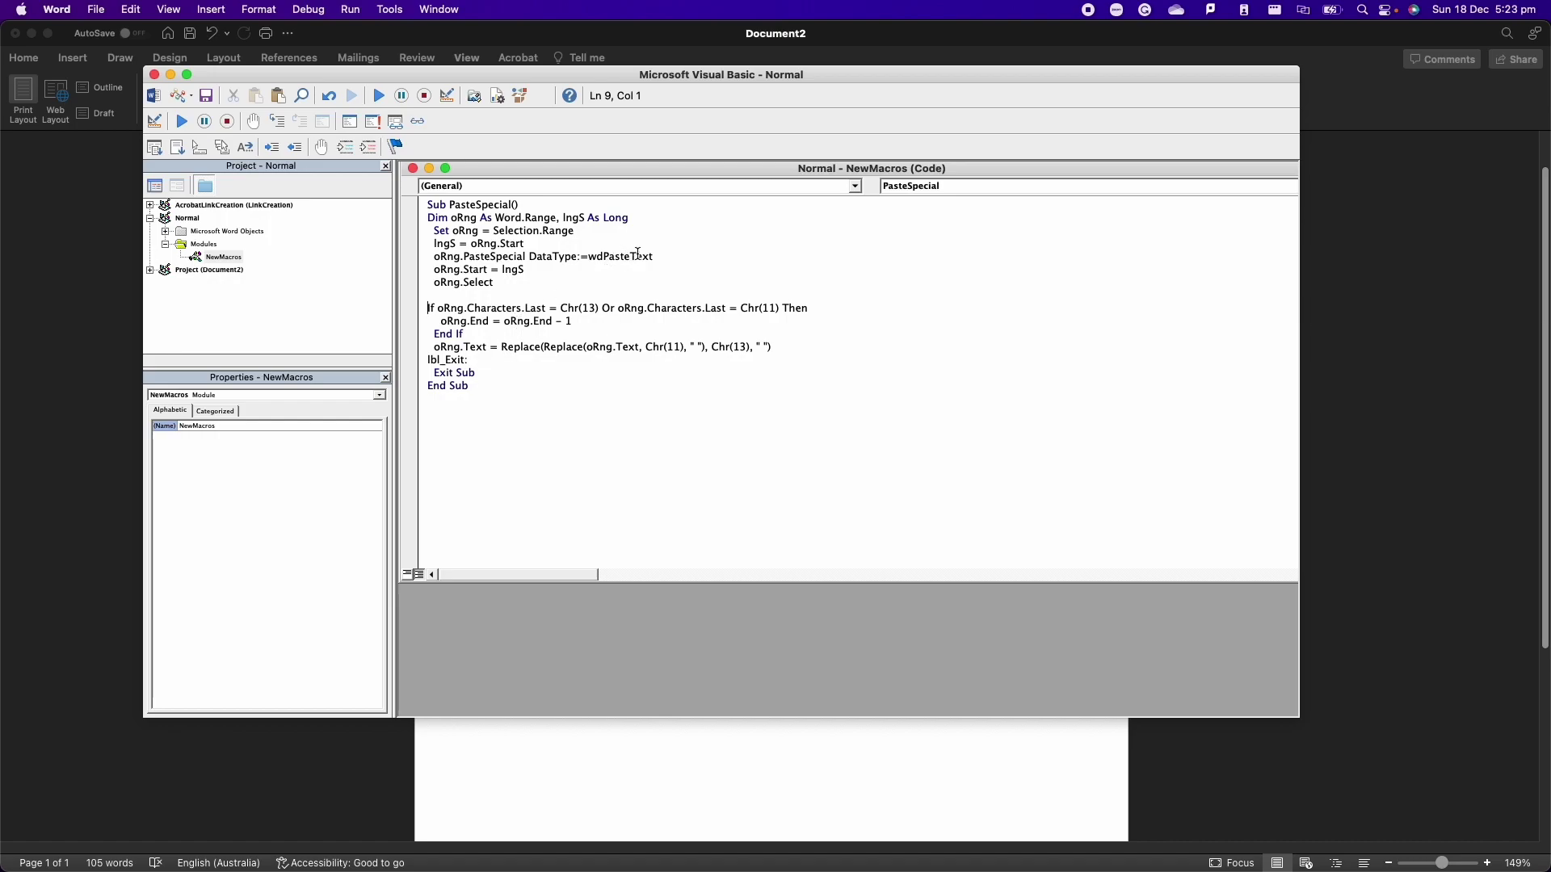
drag(653, 257, 437, 255)
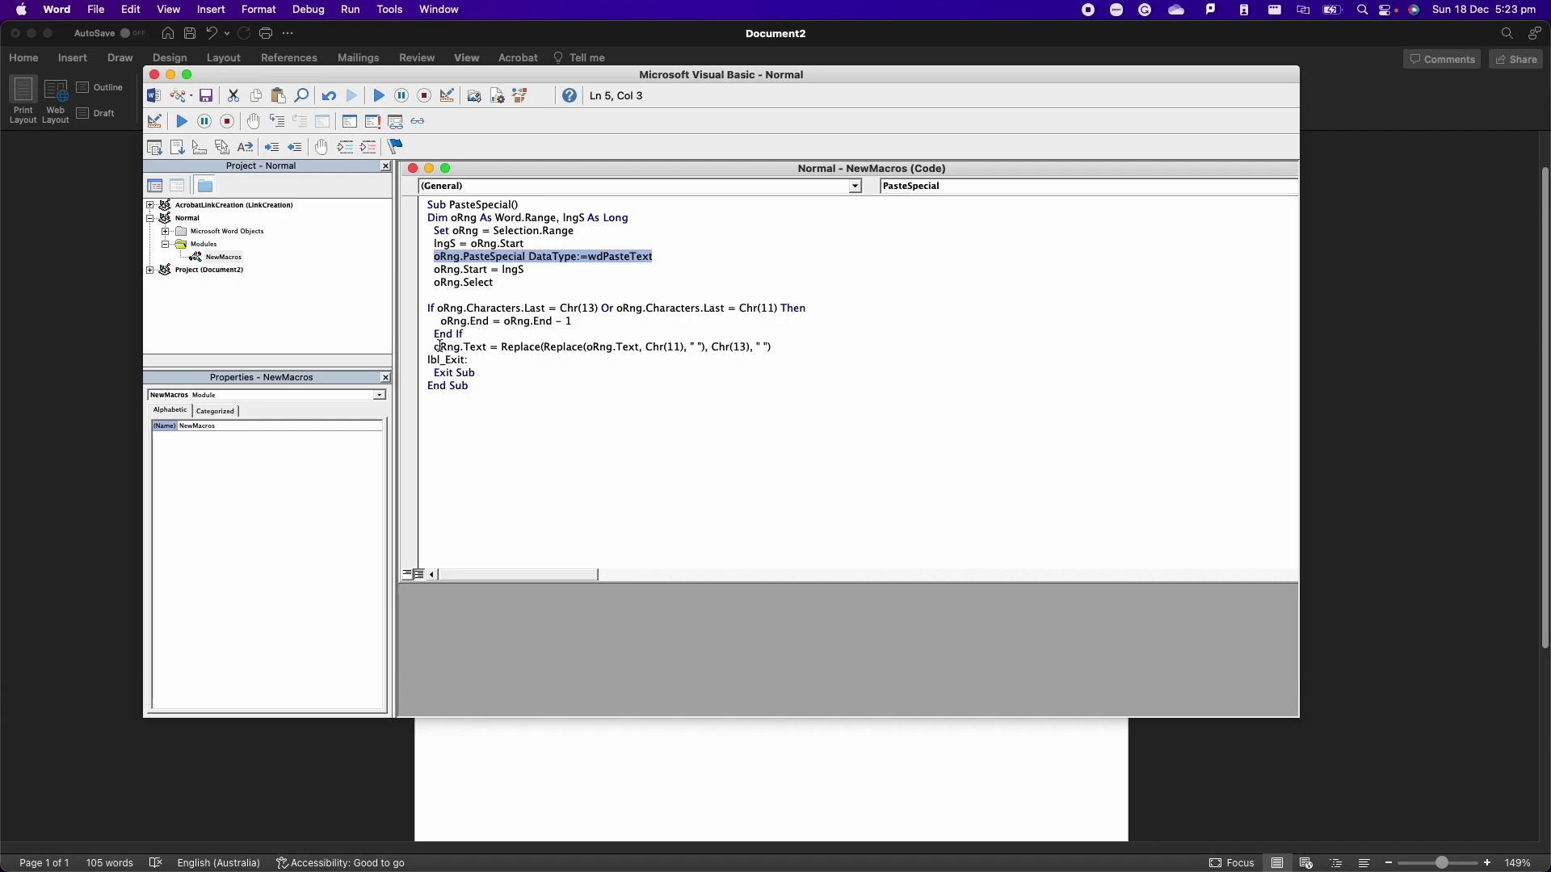
Back in the document, add two empty paragraphs and run PasteSpecial from the Macros list
click(154, 74)
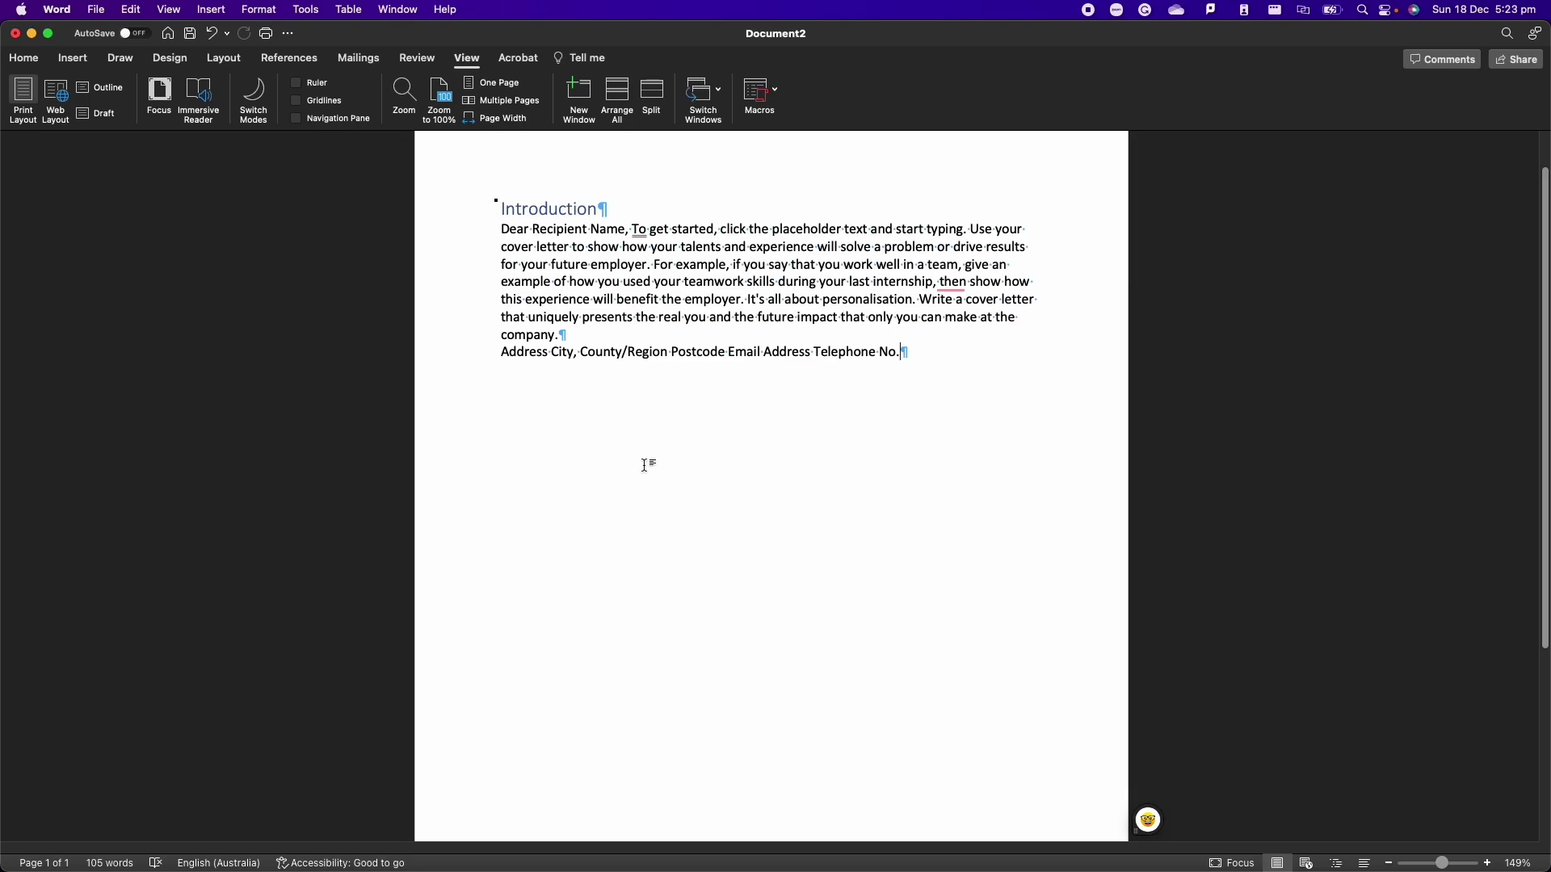
key(Return)
key(Return)
click(763, 99)
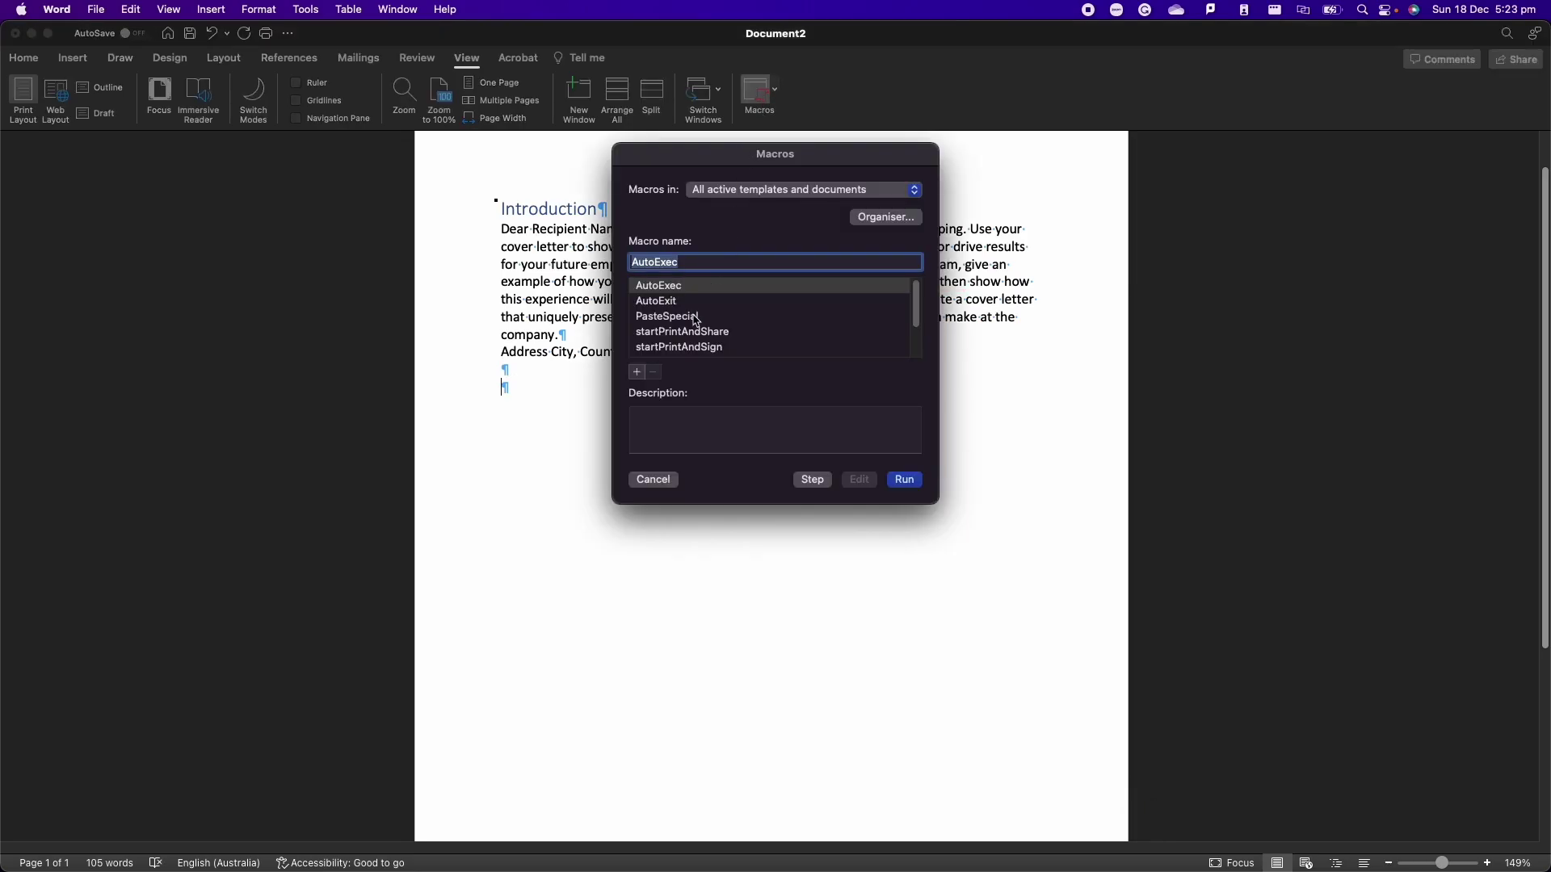
click(695, 317)
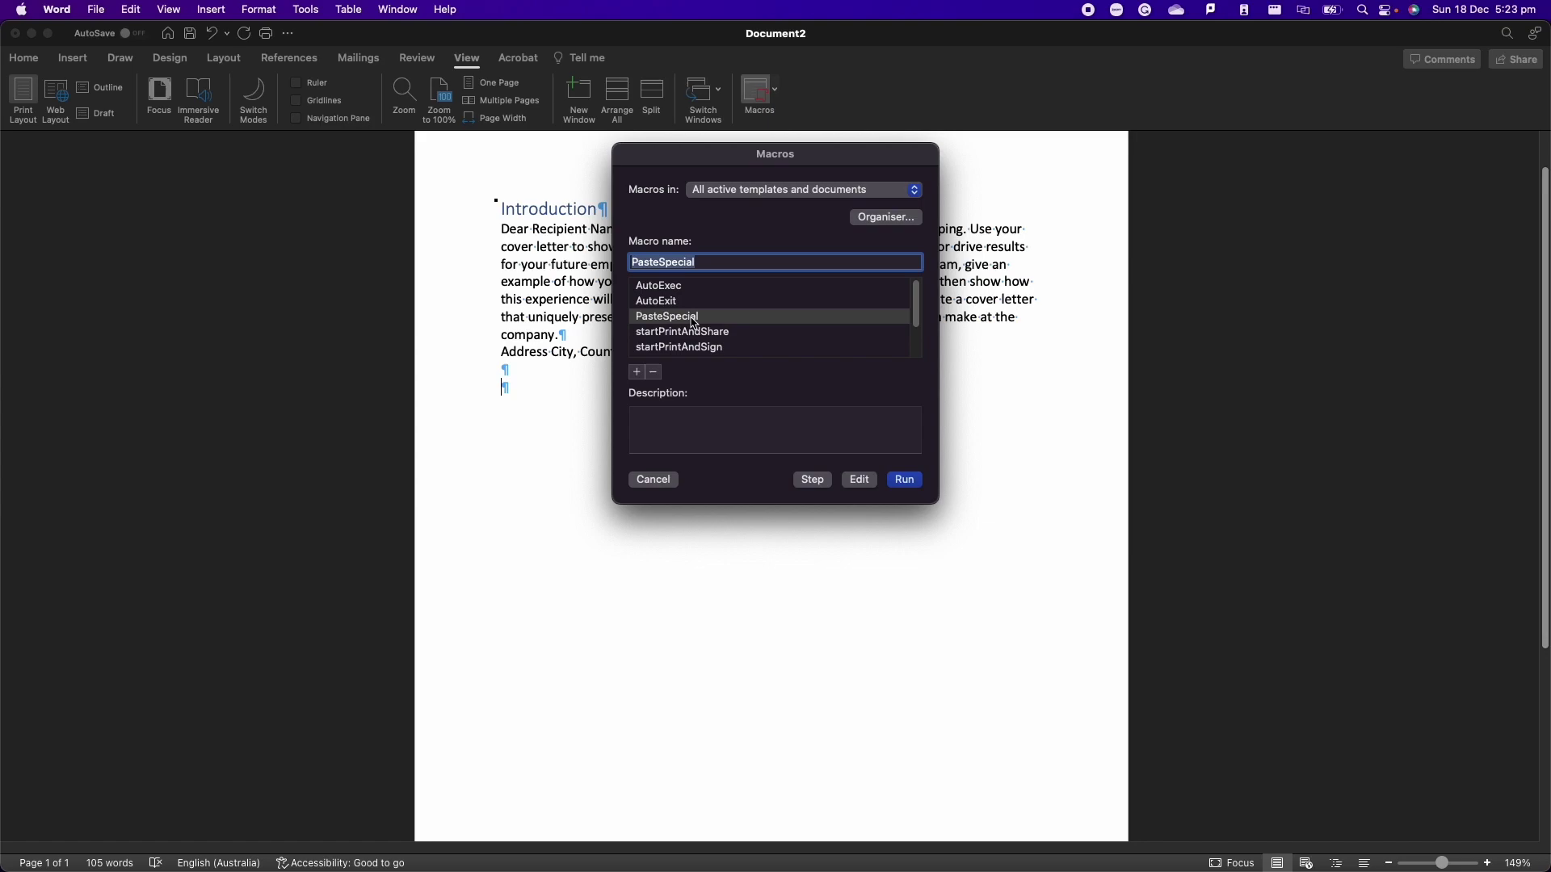
click(903, 480)
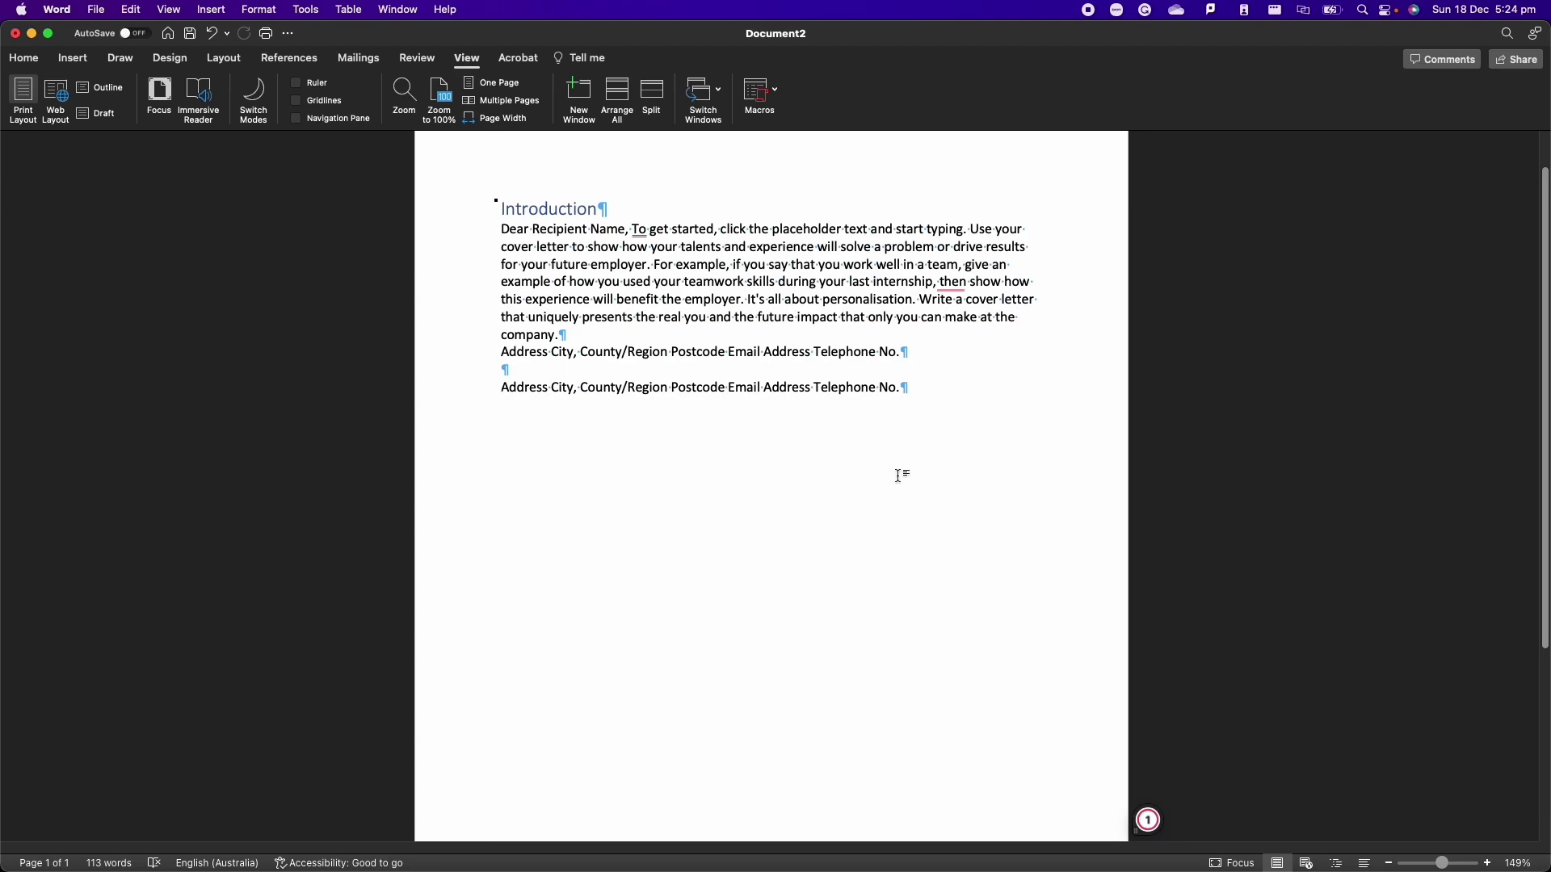
In Customise Keyboard, select Macros > PasteSpecial and try Command+Shift+C, which clashes with CopyFormat
click(314, 12)
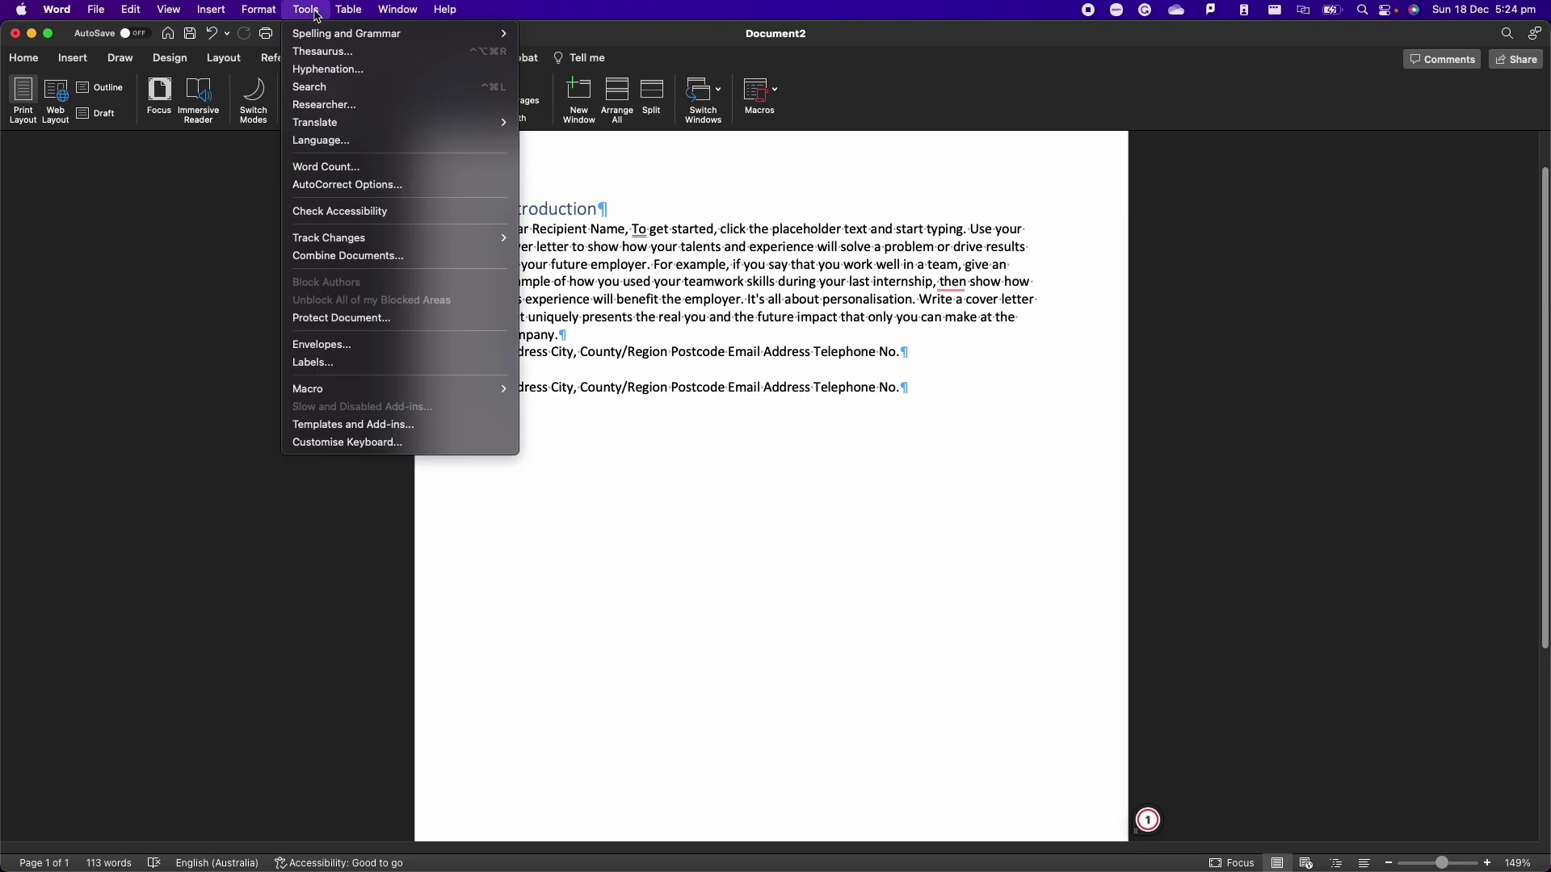
click(316, 444)
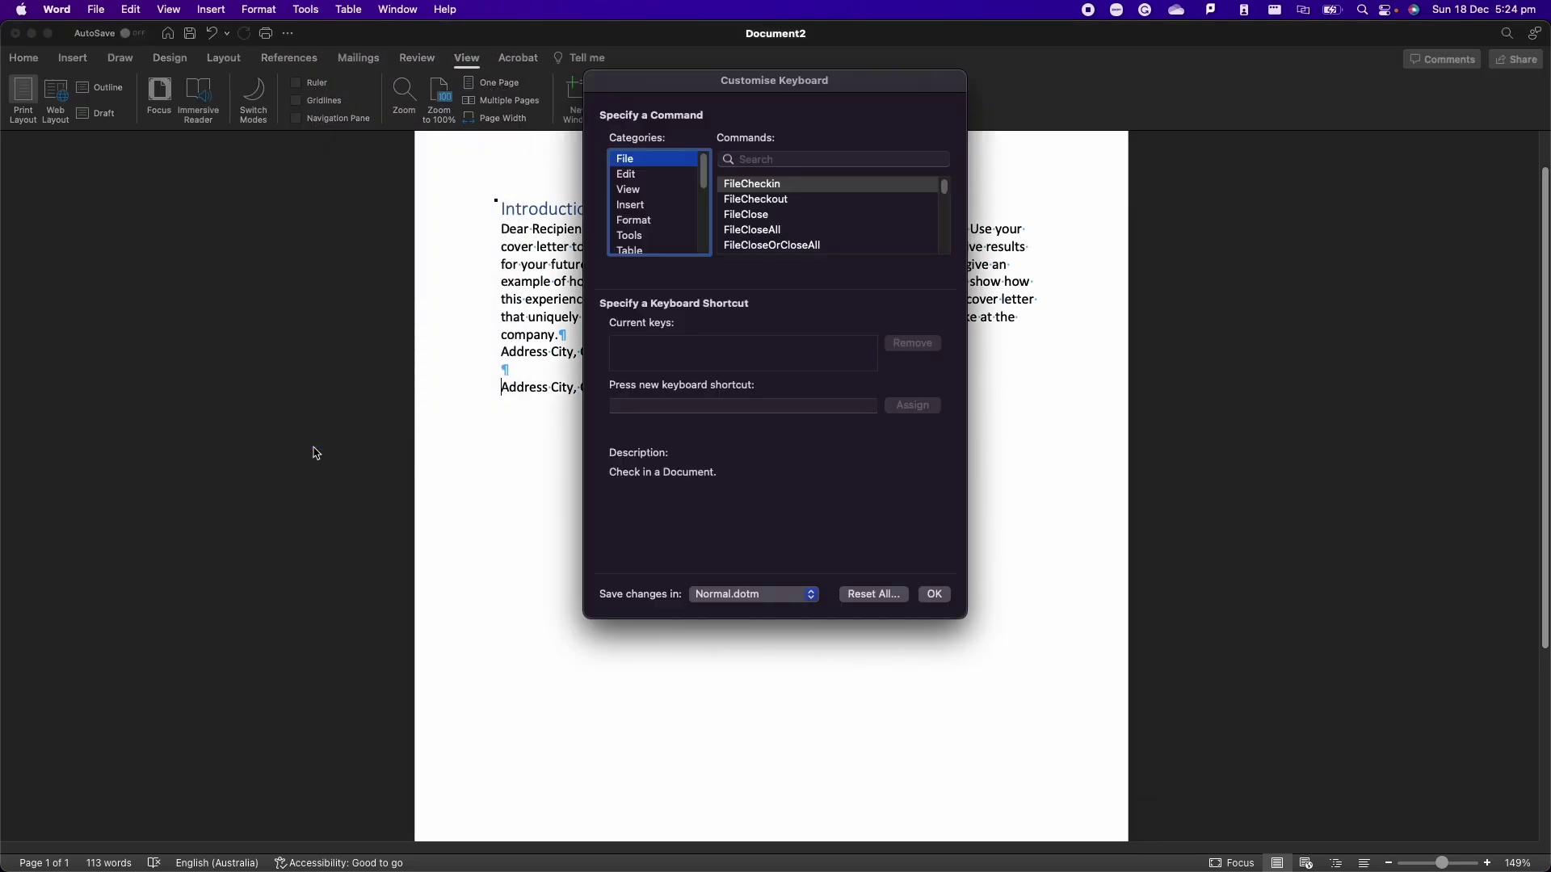
scroll(634, 220, down, 5)
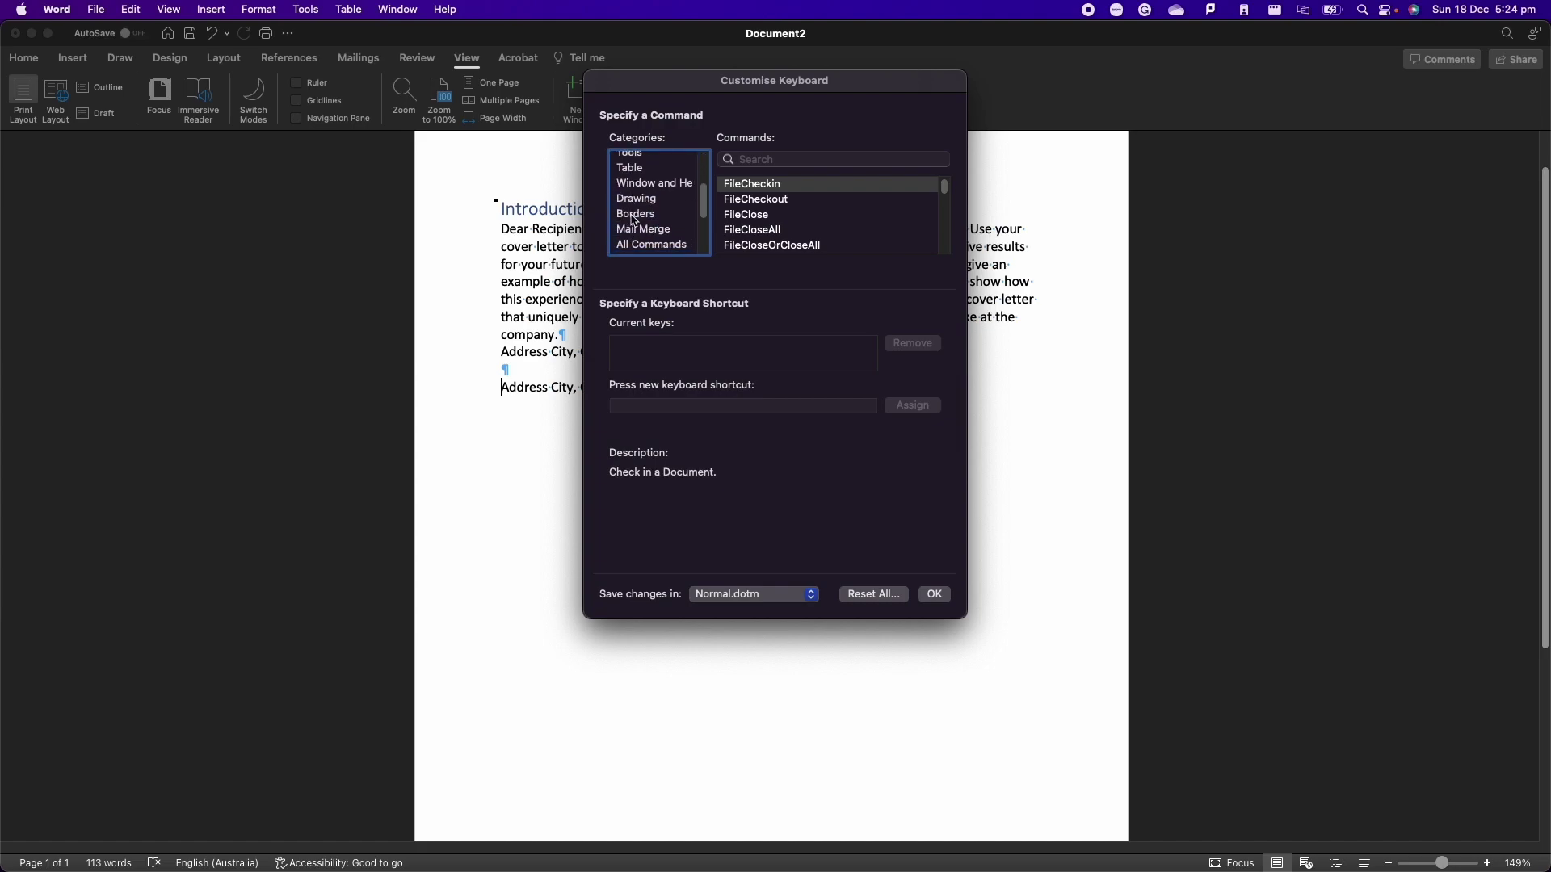
scroll(634, 220, down, 2)
click(634, 214)
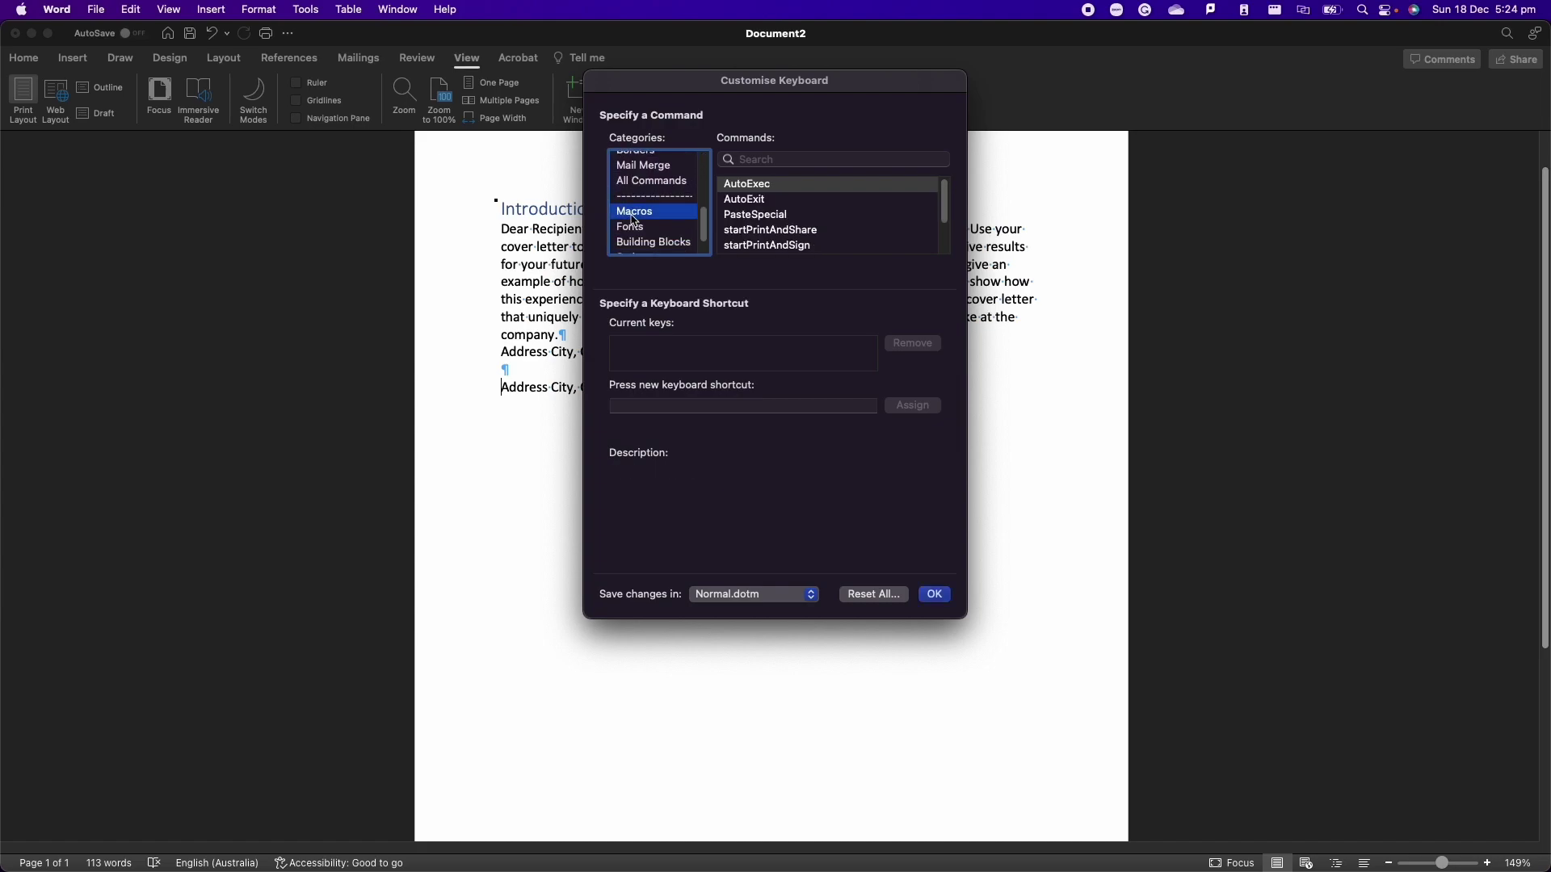
click(760, 217)
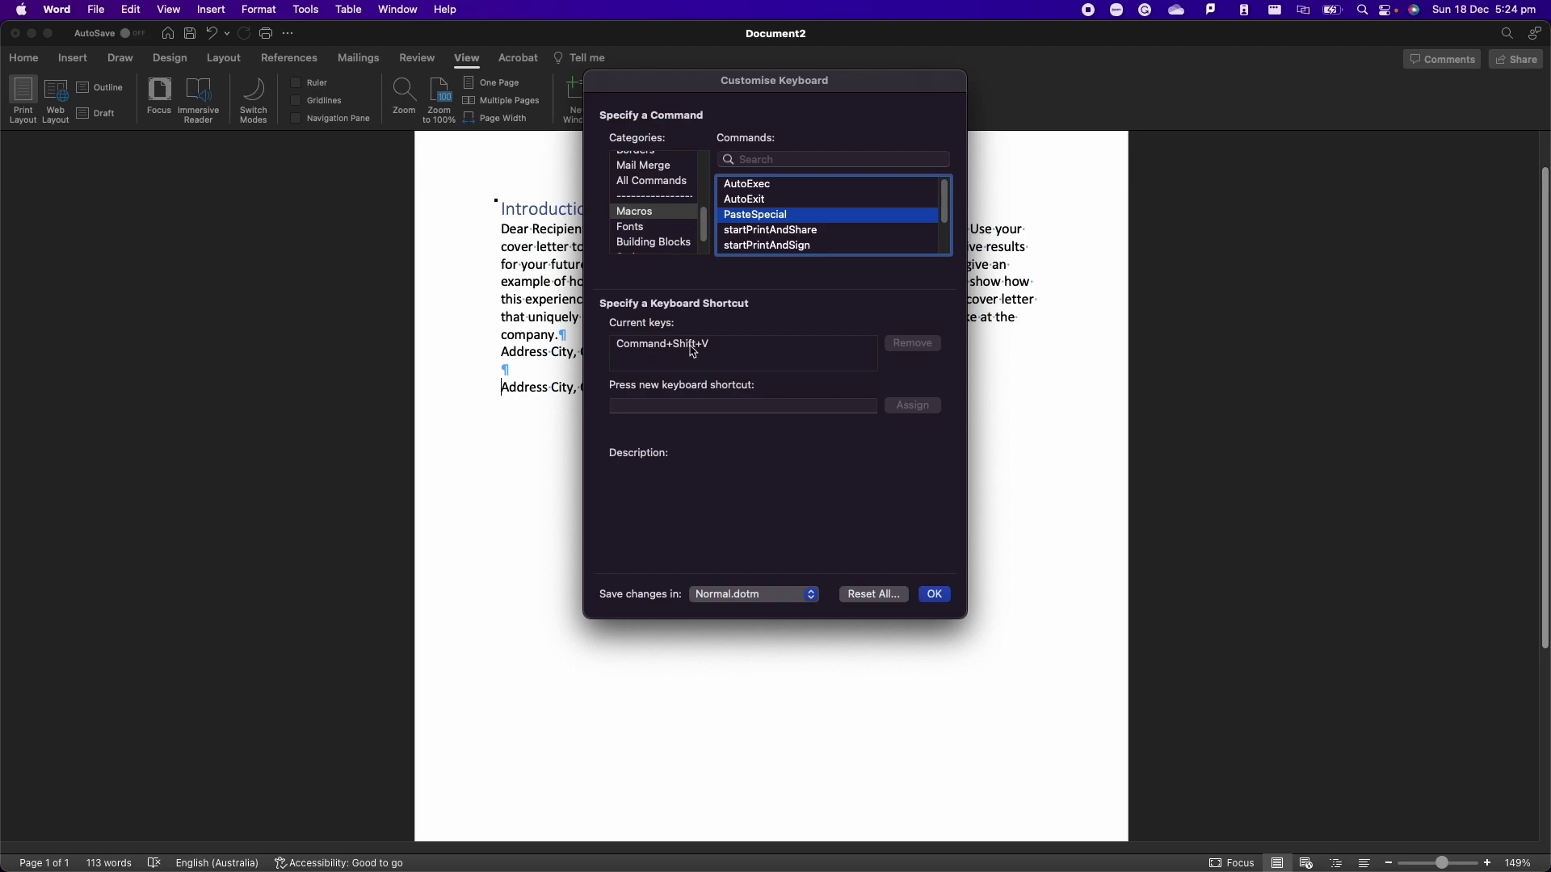
click(704, 402)
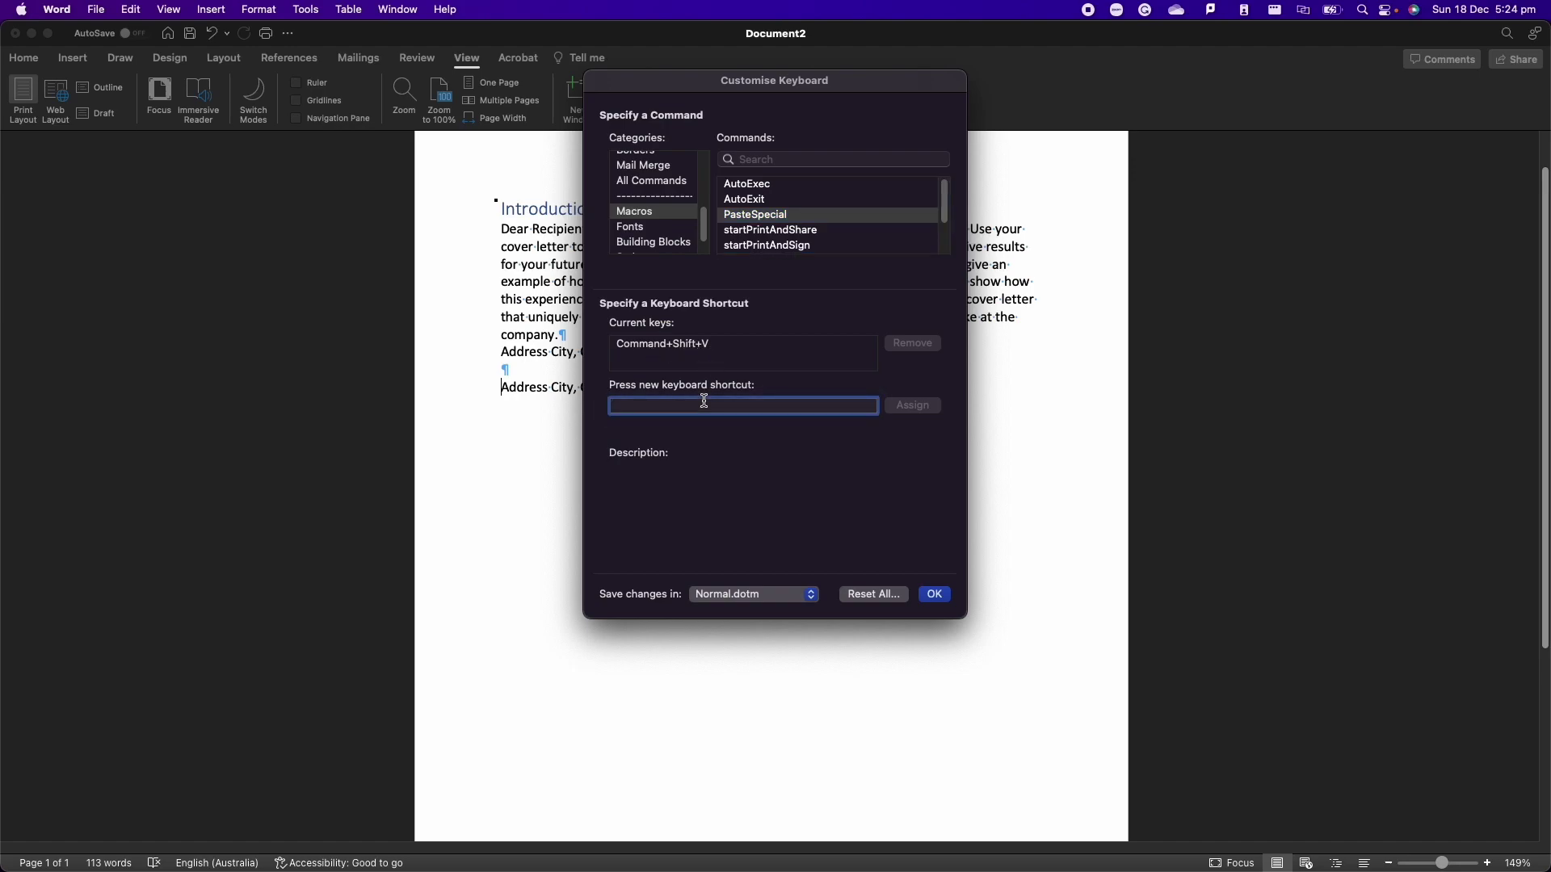
key(super+shift+c)
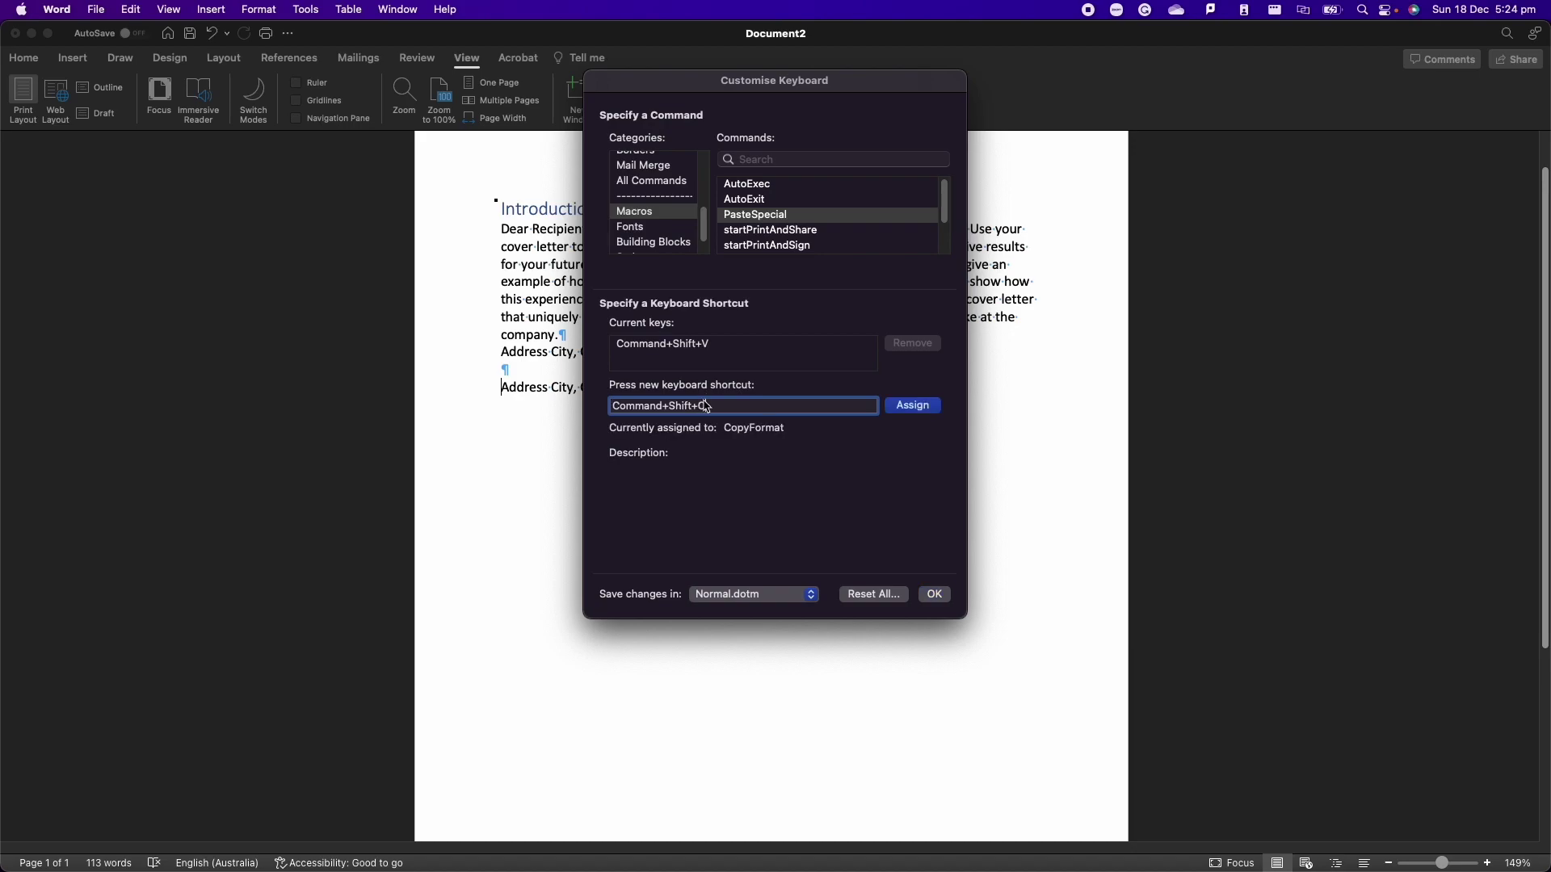